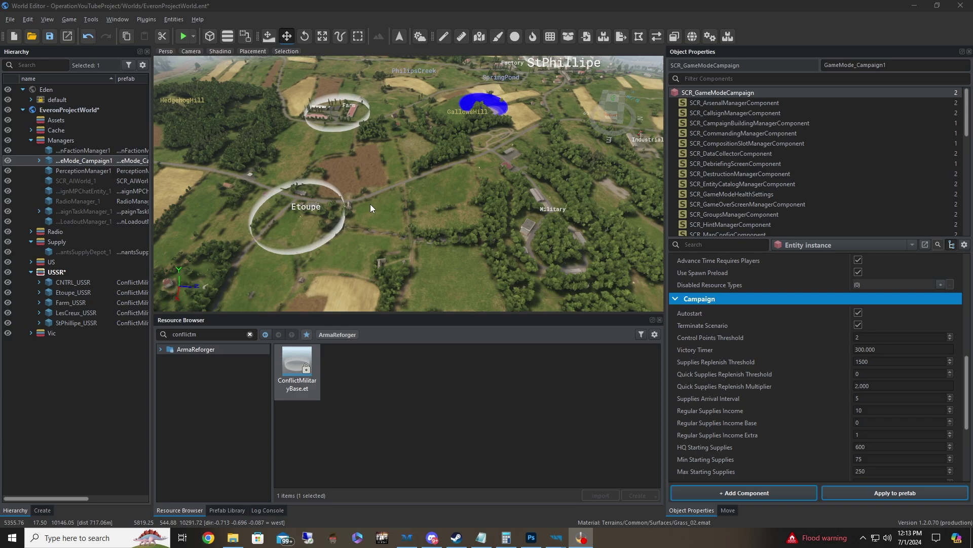
- Widen the Hierarchy panel and its name column so GameMode_Campaign1 shows in full
{"action": "left_click_drag", "start_coordinate": [151, 157], "coordinate": [230, 162]}
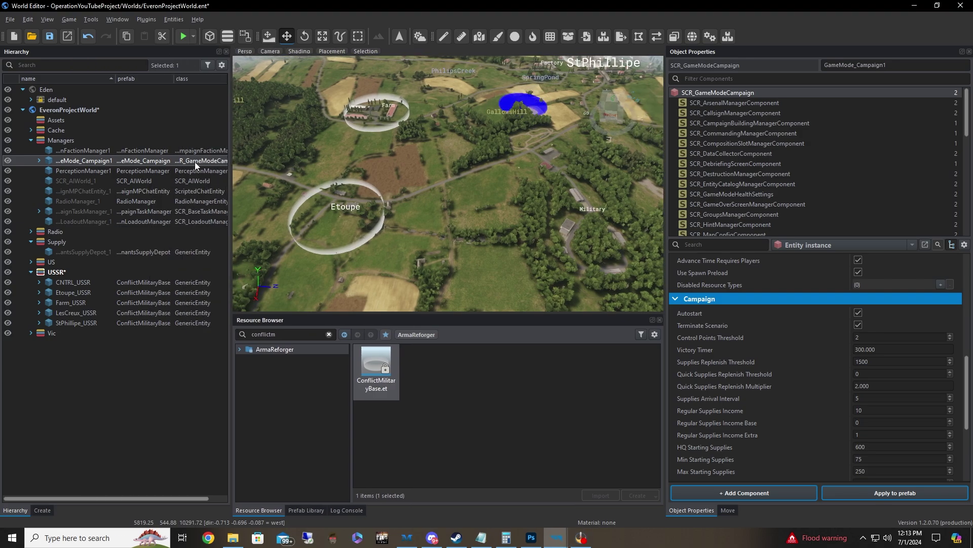
{"action": "left_click_drag", "start_coordinate": [114, 78], "coordinate": [157, 80]}
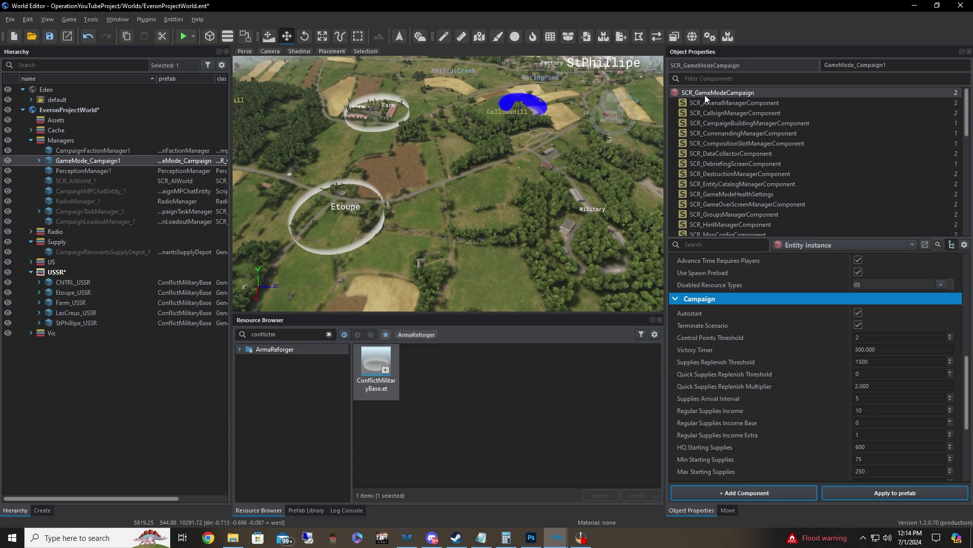
{"action": "scroll", "coordinate": [967, 369], "scroll_direction": "down", "scroll_amount": 3}
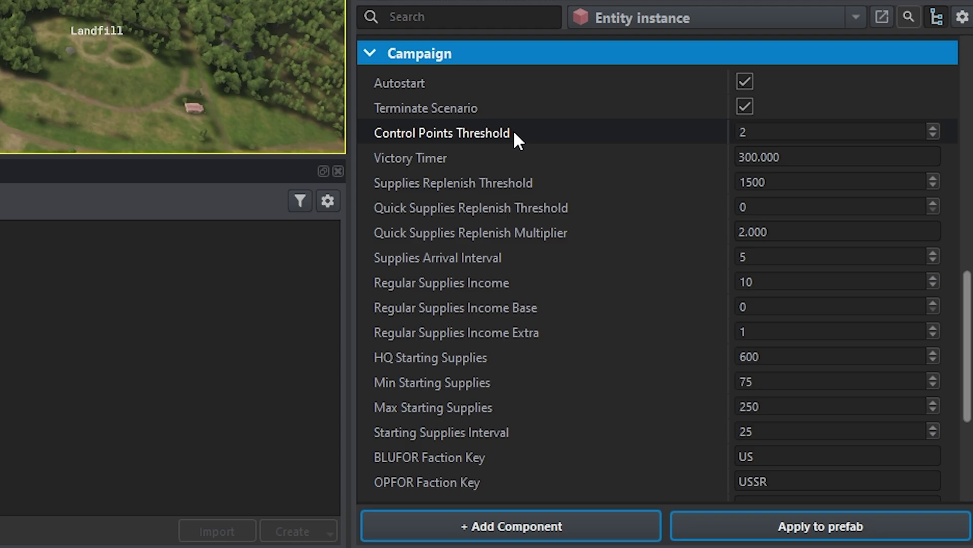
- Set the campaign's Control Points Threshold to 4
{"action": "mouse_move", "coordinate": [514, 134]}
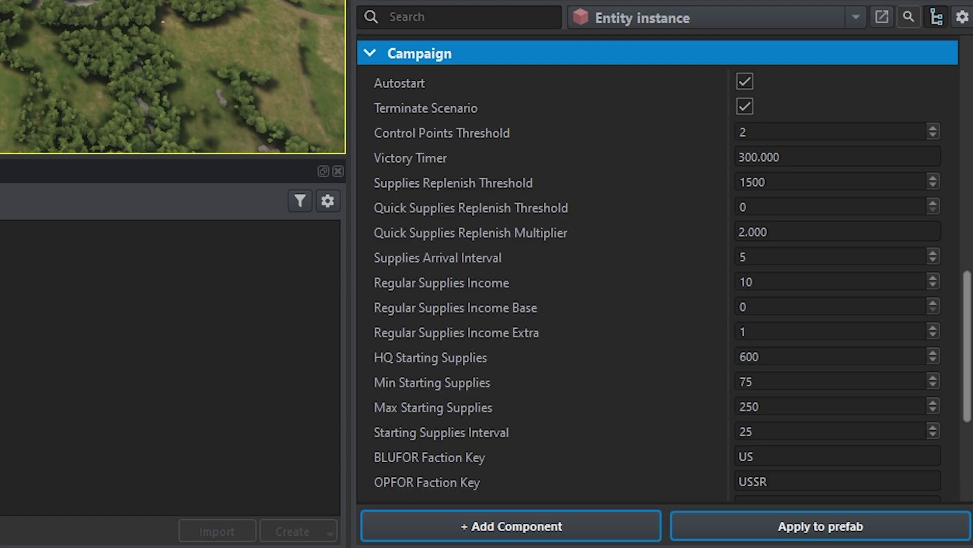
{"action": "left_click", "coordinate": [766, 131]}
{"action": "type", "text": "4"}
{"action": "key", "text": "Return"}
{"action": "right_click_drag", "start_coordinate": [48, 95], "coordinate": [48, 95]}
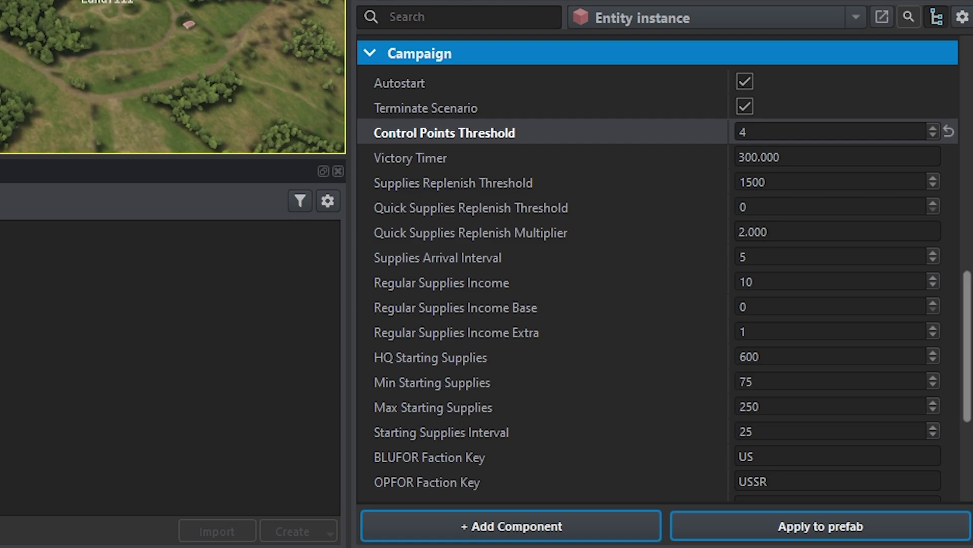
- Verify the threshold and leave the Victory Timer at 300.000
{"action": "left_click", "coordinate": [760, 132]}
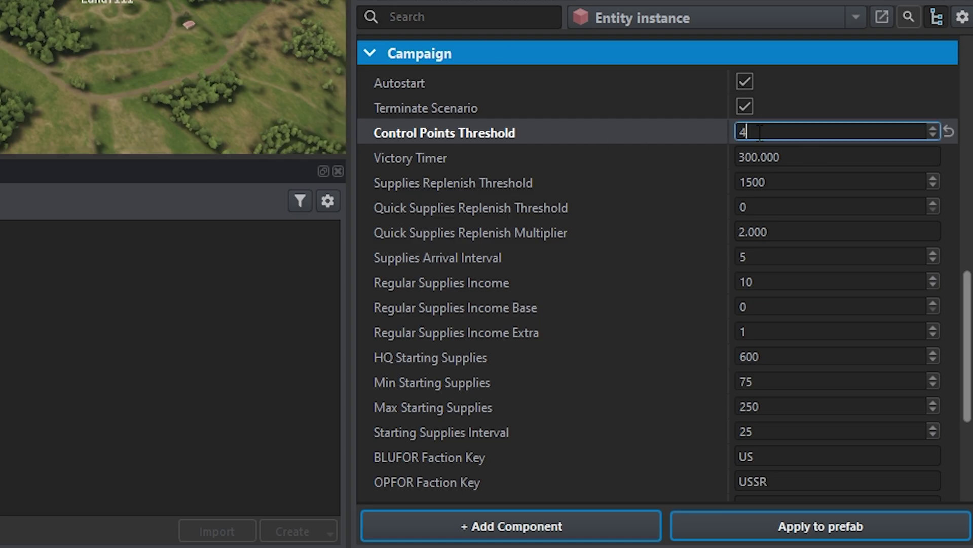
{"action": "left_click", "coordinate": [742, 157]}
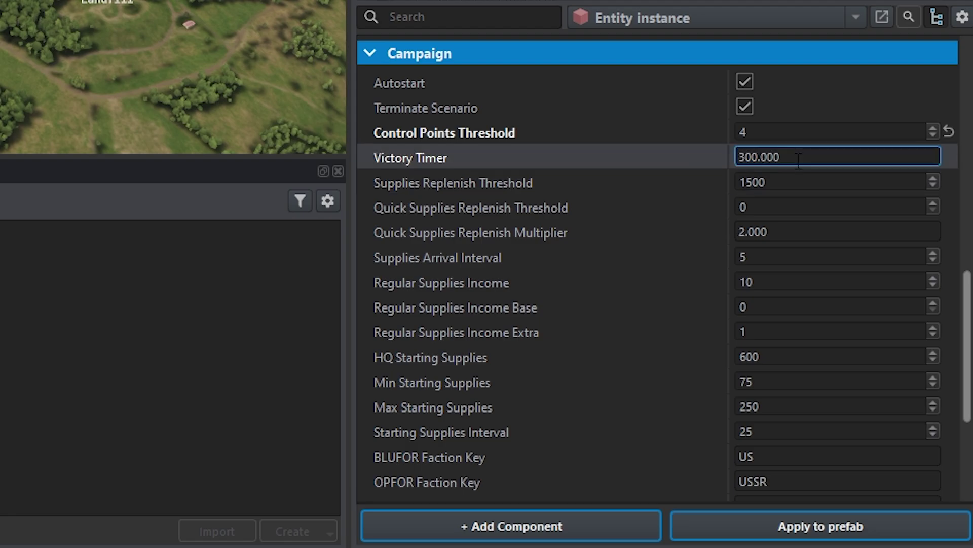
{"action": "key", "text": "End"}
{"action": "left_click", "coordinate": [86, 28]}
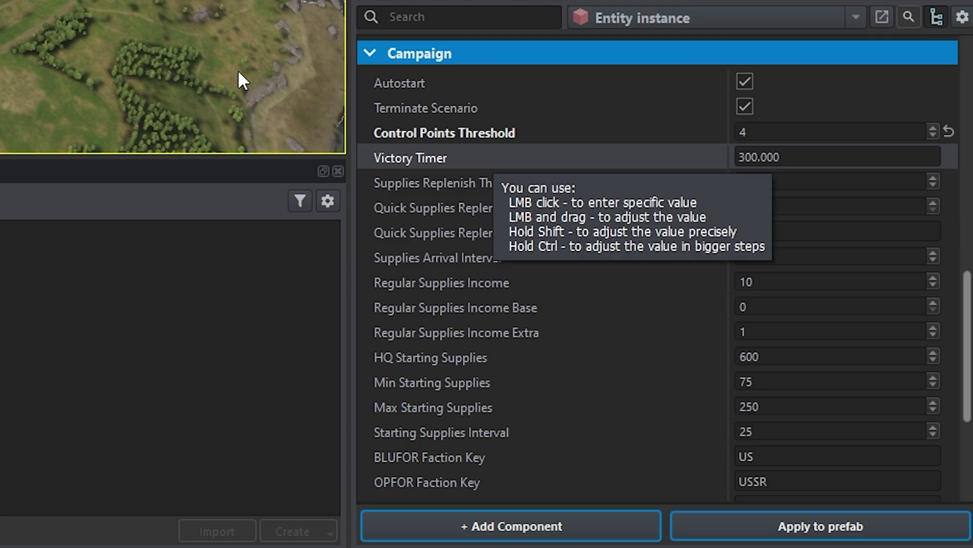
{"action": "left_click", "coordinate": [624, 189]}
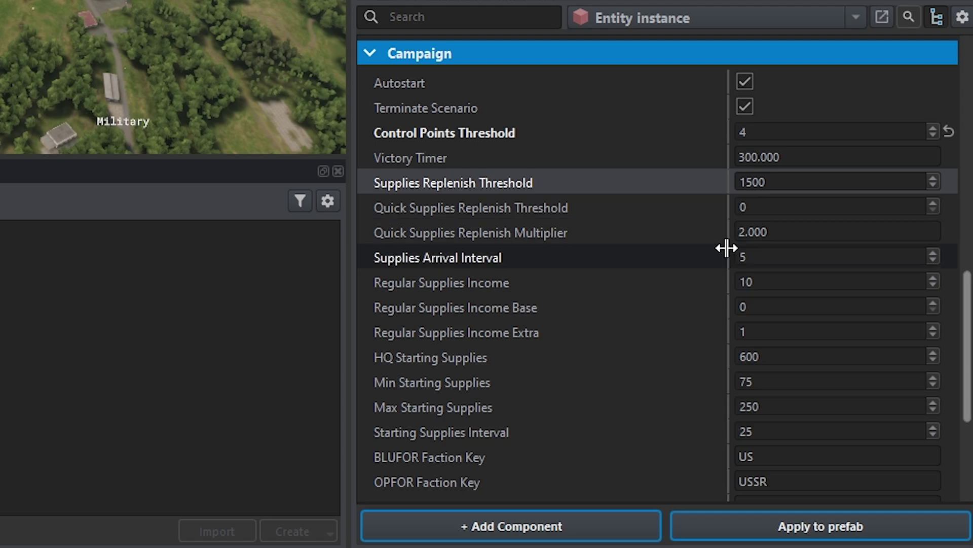
{"action": "left_click", "coordinate": [581, 234]}
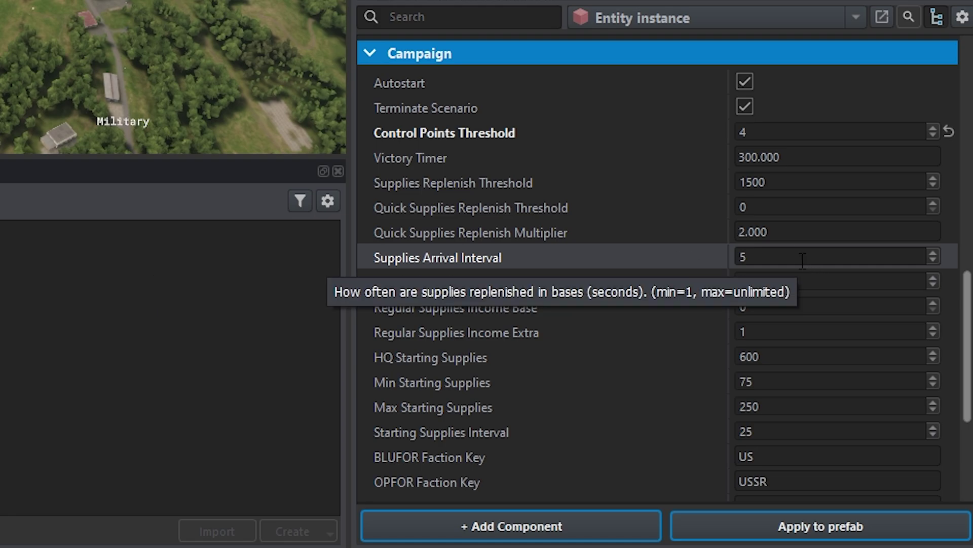
{"action": "left_click", "coordinate": [776, 231]}
{"action": "left_click", "coordinate": [776, 181]}
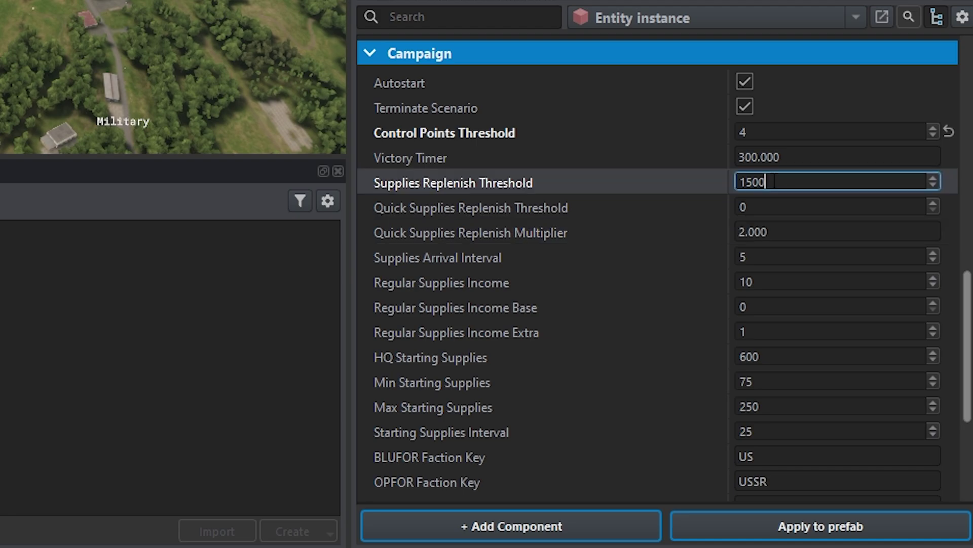
{"action": "left_click", "coordinate": [766, 232]}
{"action": "left_click", "coordinate": [767, 257]}
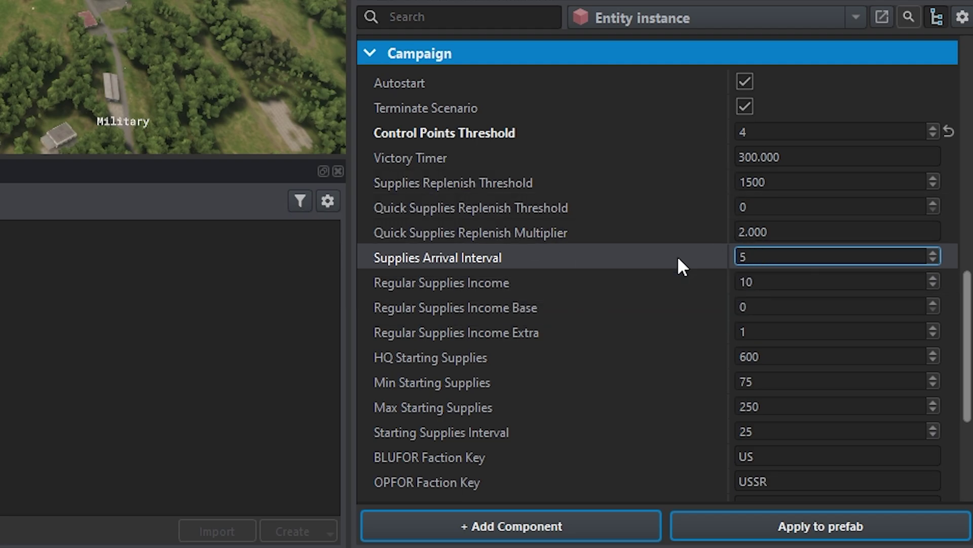
{"action": "left_click", "coordinate": [567, 282]}
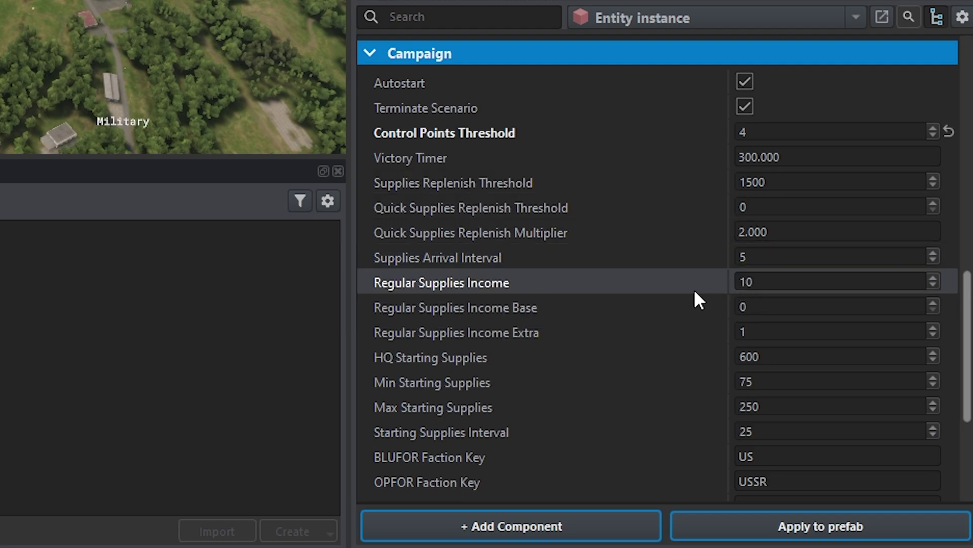
{"action": "left_click", "coordinate": [809, 282]}
{"action": "left_click", "coordinate": [793, 278]}
{"action": "double_click", "coordinate": [784, 283]}
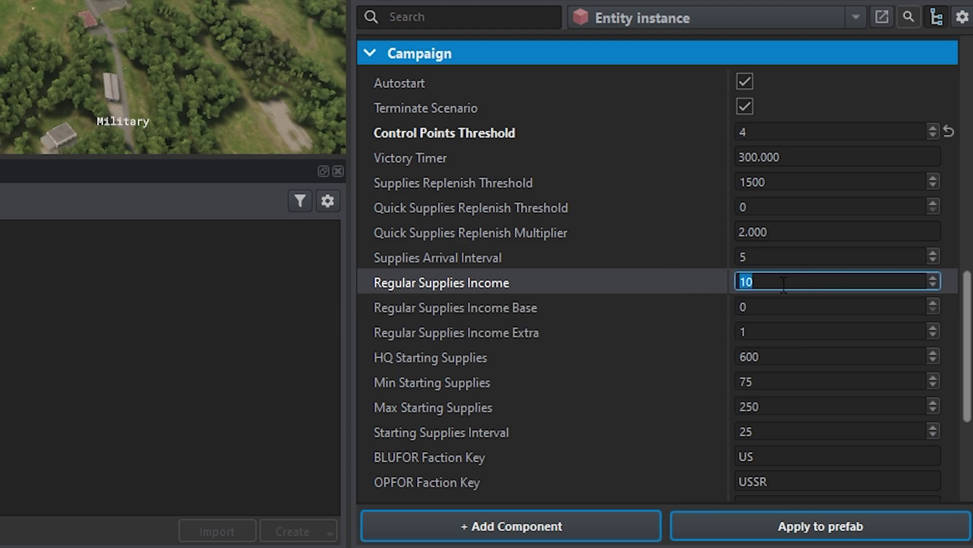
{"action": "double_click", "coordinate": [796, 232]}
{"action": "left_click", "coordinate": [799, 181]}
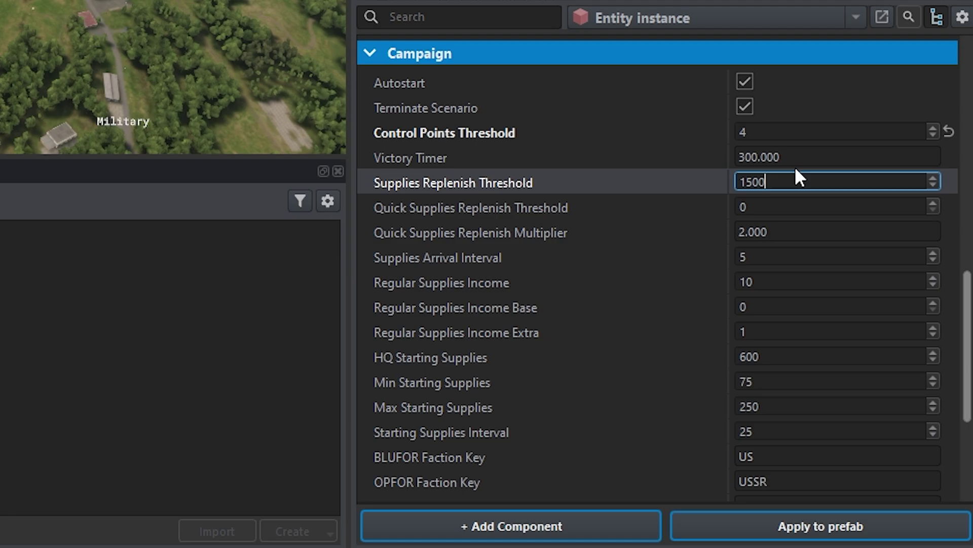
{"action": "key", "text": "shift+Tab"}
{"action": "left_click", "coordinate": [784, 279]}
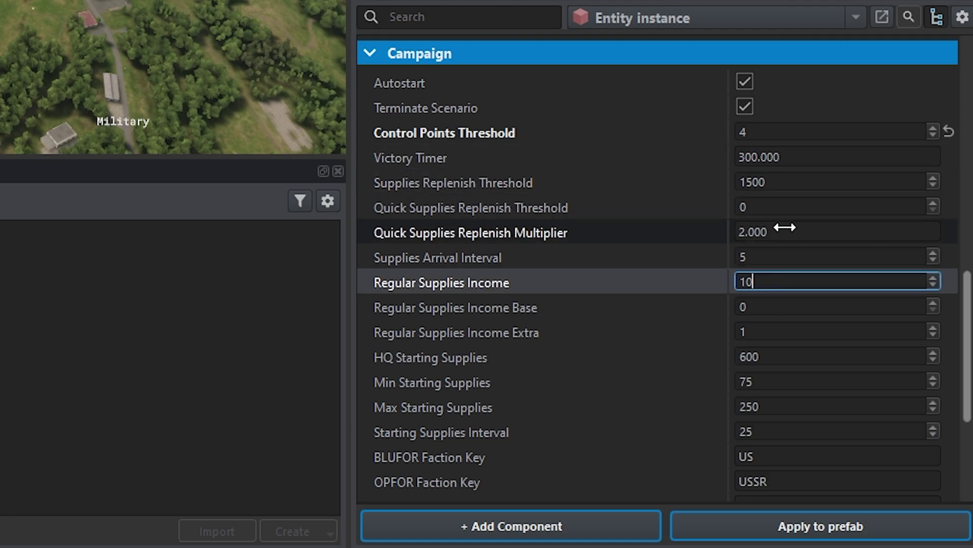
{"action": "left_click", "coordinate": [780, 182]}
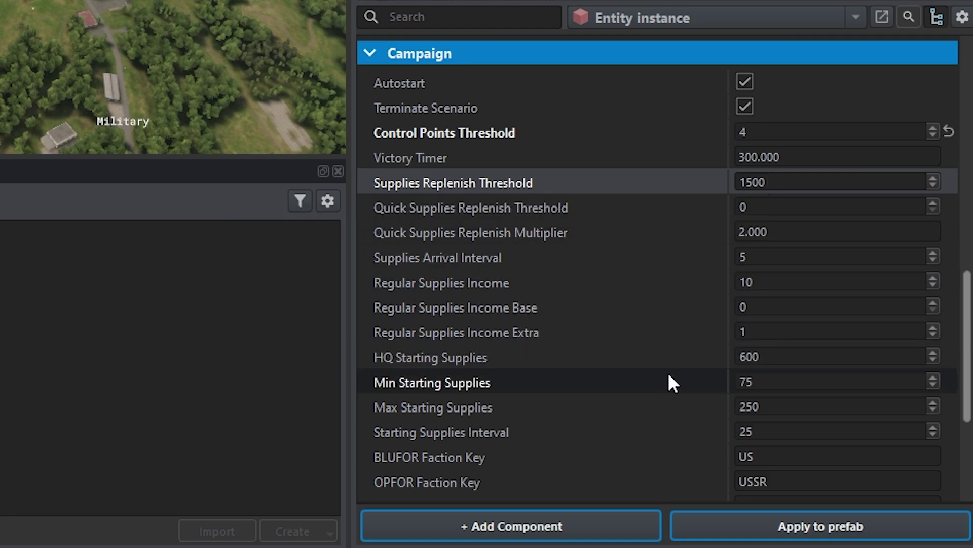
{"action": "scroll", "coordinate": [601, 355], "scroll_direction": "down", "scroll_amount": 2}
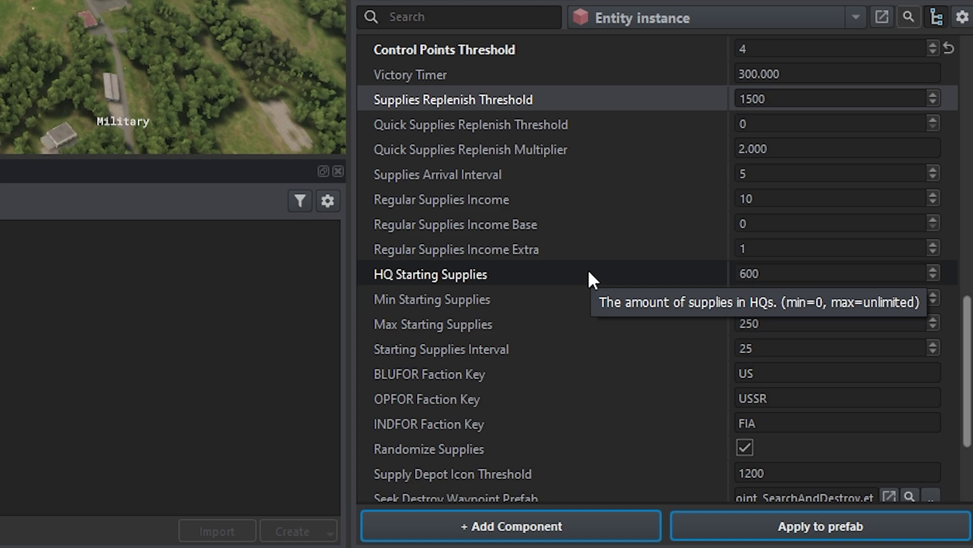
{"action": "left_click", "coordinate": [800, 278]}
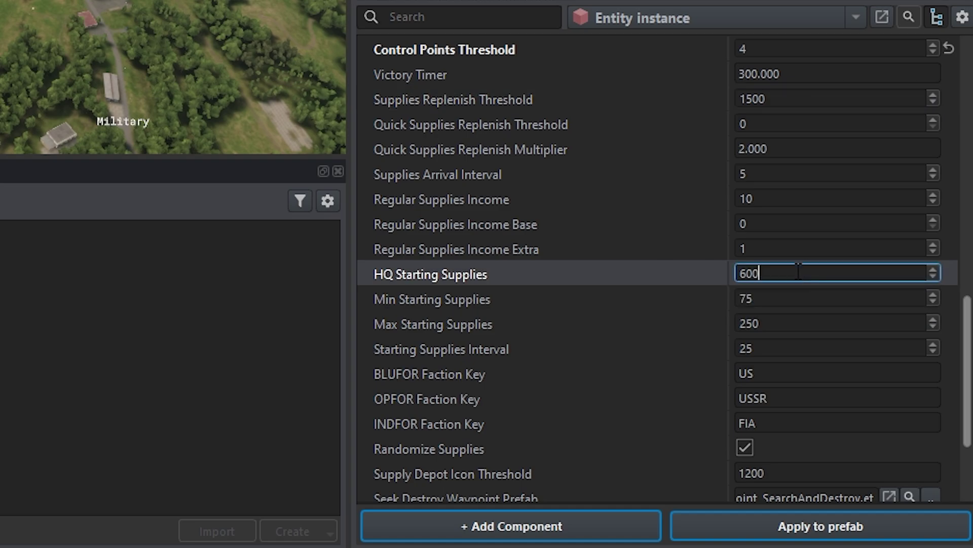
{"action": "left_click", "coordinate": [504, 302]}
{"action": "left_click", "coordinate": [498, 323]}
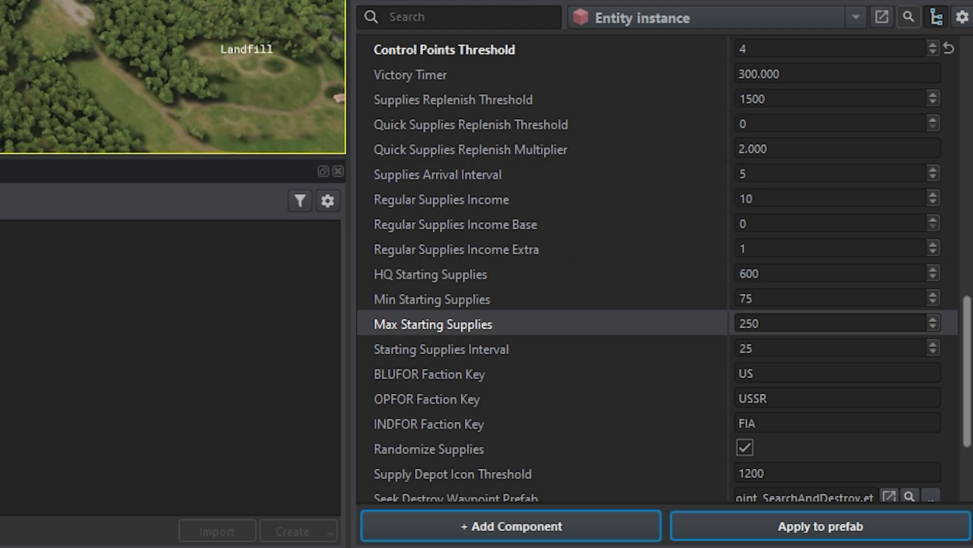
{"action": "left_click", "coordinate": [782, 299]}
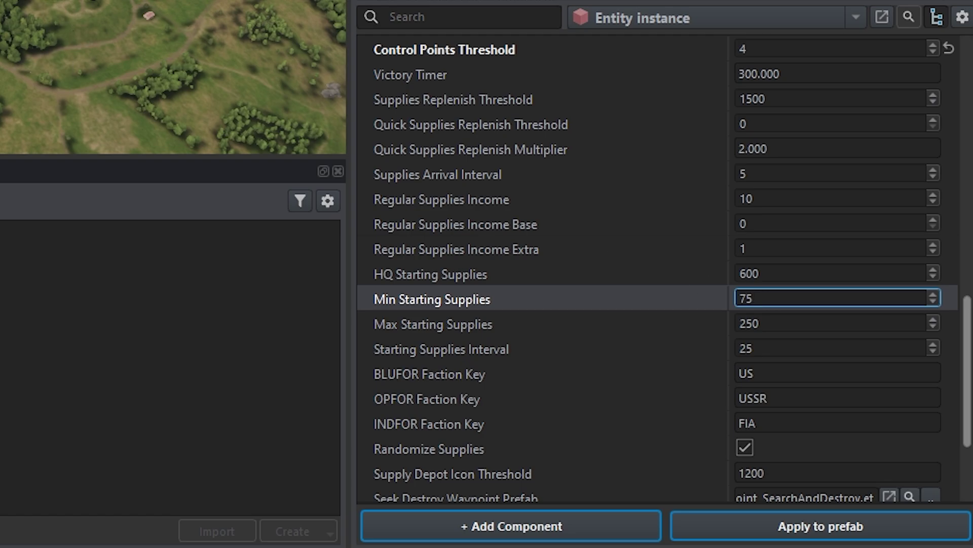
{"action": "scroll", "coordinate": [173, 76], "scroll_direction": "up", "scroll_amount": 5}
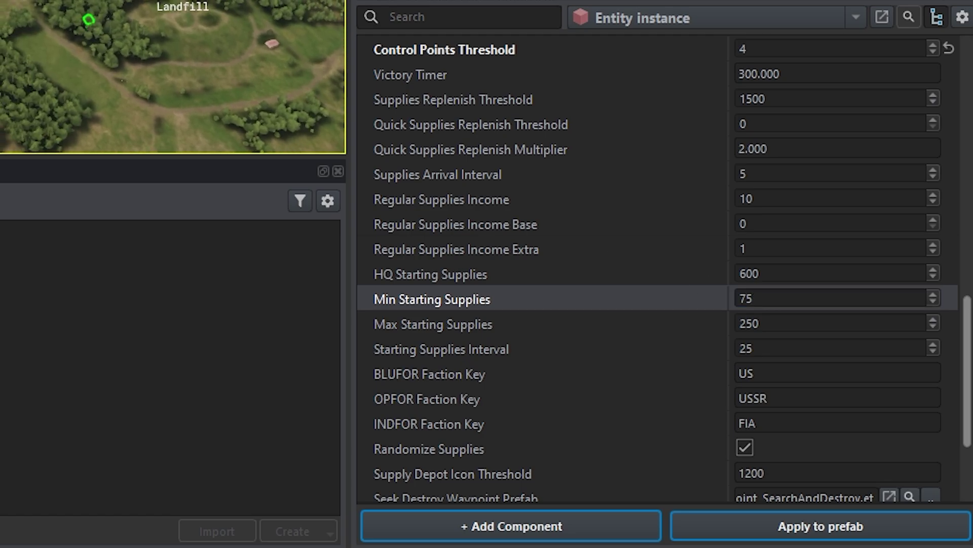
{"action": "left_click", "coordinate": [780, 320]}
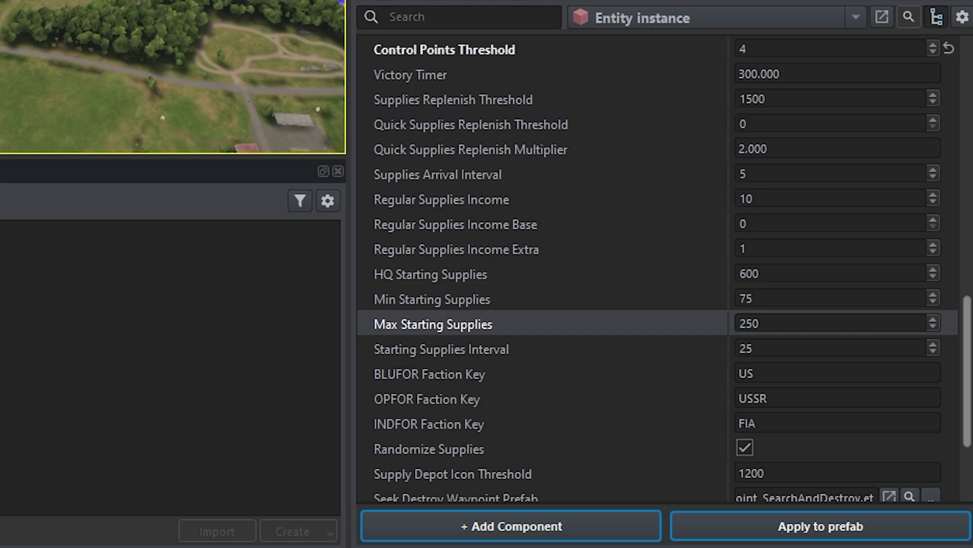
{"action": "mouse_move", "coordinate": [611, 308]}
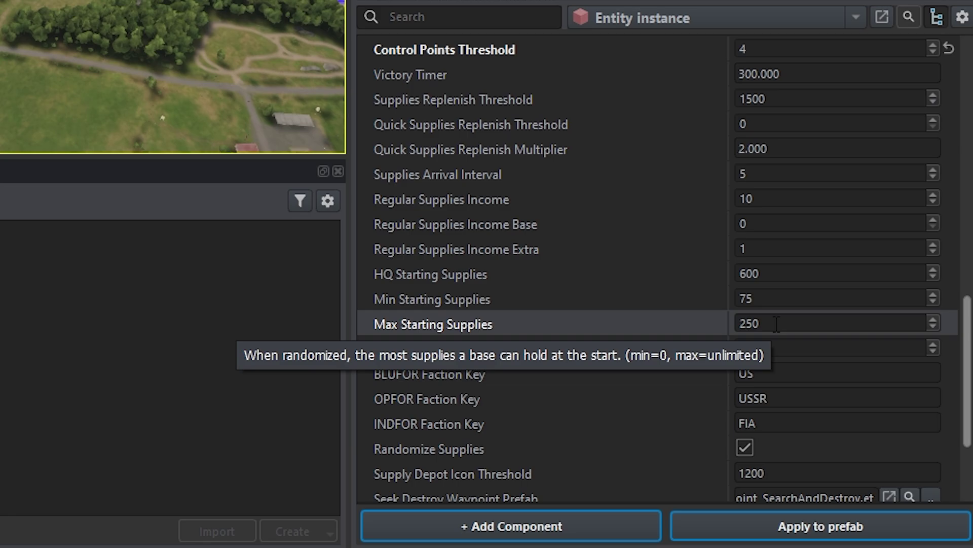
{"action": "scroll", "coordinate": [644, 279], "scroll_direction": "down", "scroll_amount": 1}
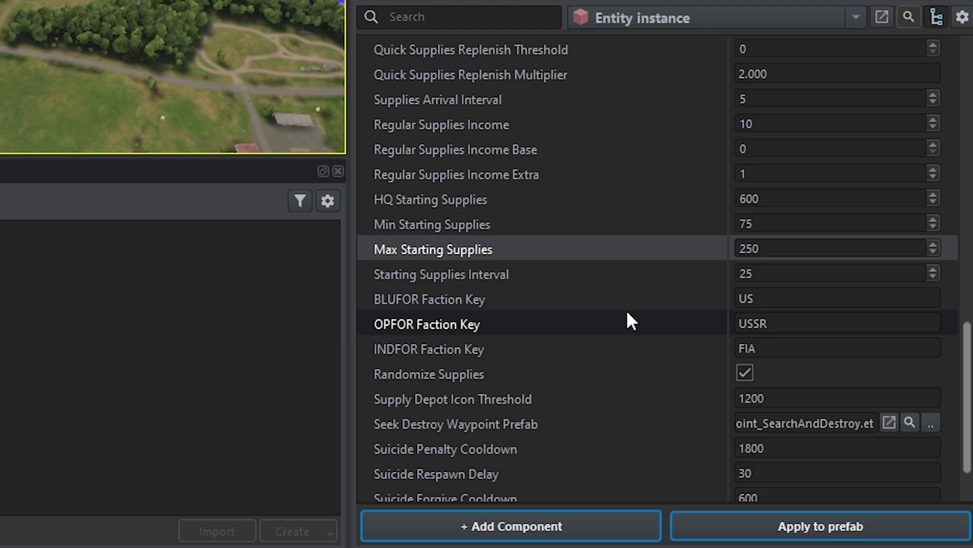
{"action": "mouse_move", "coordinate": [629, 366]}
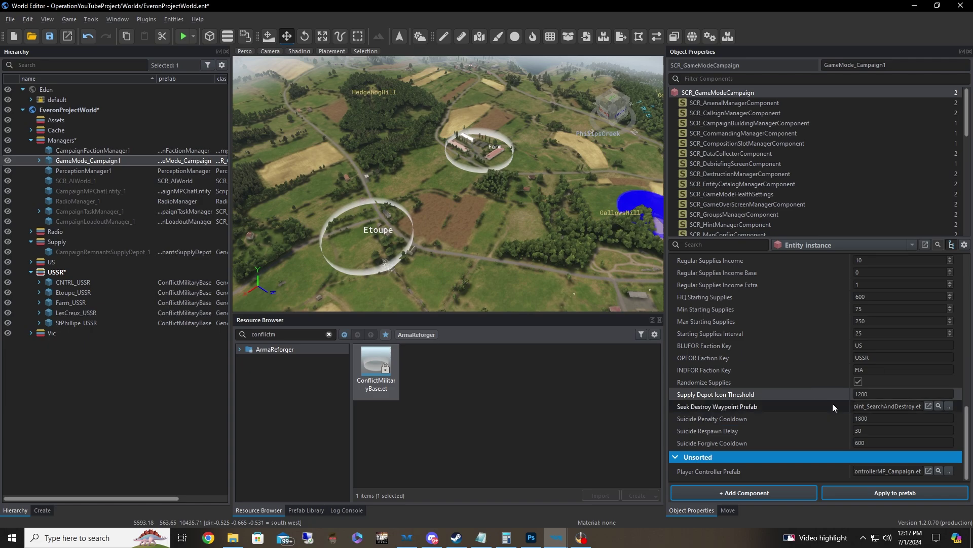
- Turn the view toward GallowsHill and save EveronProjectWorld.ent via File > Save World
{"action": "scroll", "coordinate": [798, 288], "scroll_direction": "up", "scroll_amount": 10}
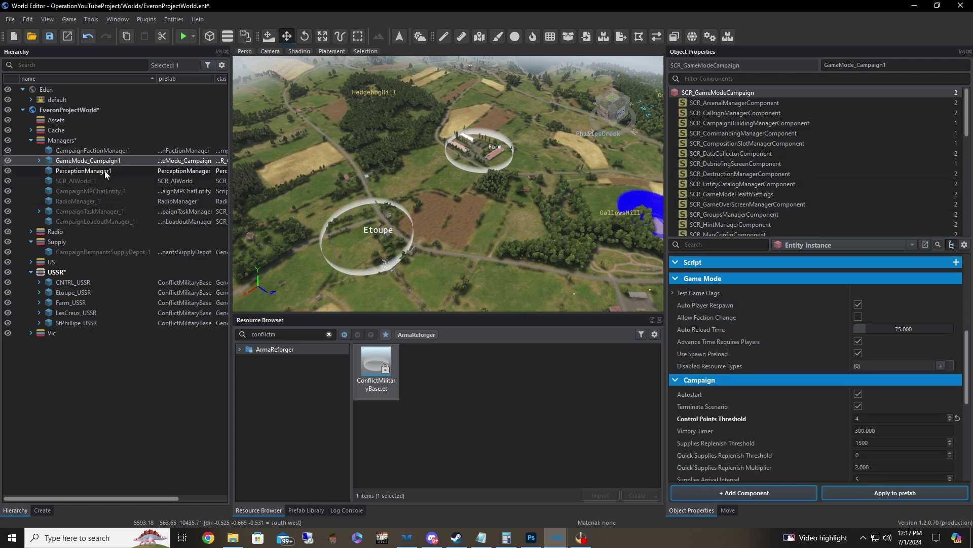
{"action": "right_click_drag", "start_coordinate": [461, 249], "coordinate": [208, 19]}
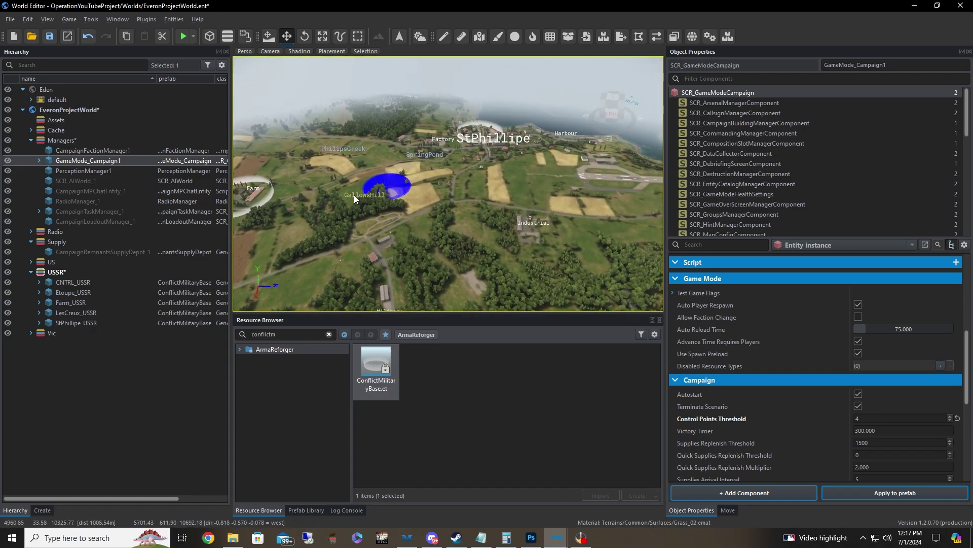
{"action": "right_click_drag", "start_coordinate": [354, 195], "coordinate": [318, 214]}
{"action": "left_click", "coordinate": [10, 20]}
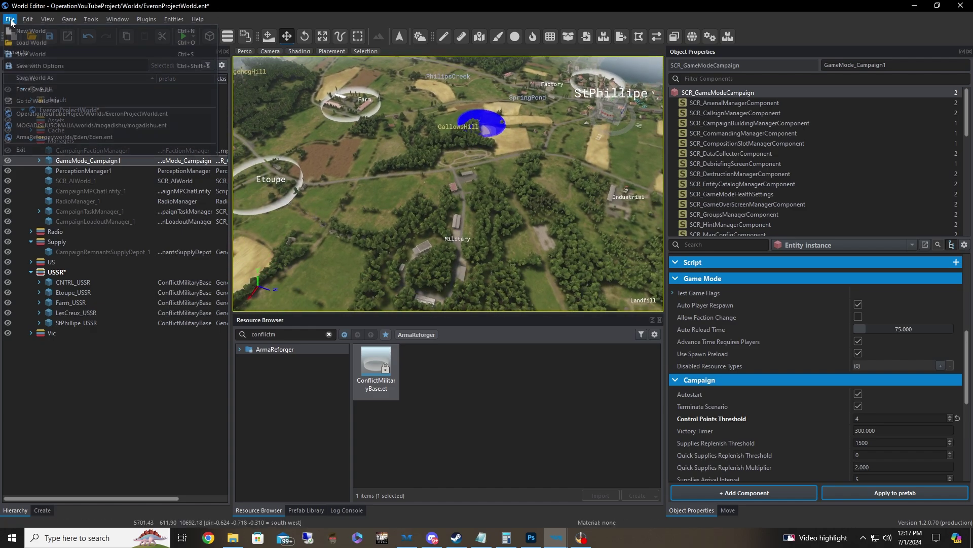
{"action": "left_click", "coordinate": [17, 53]}
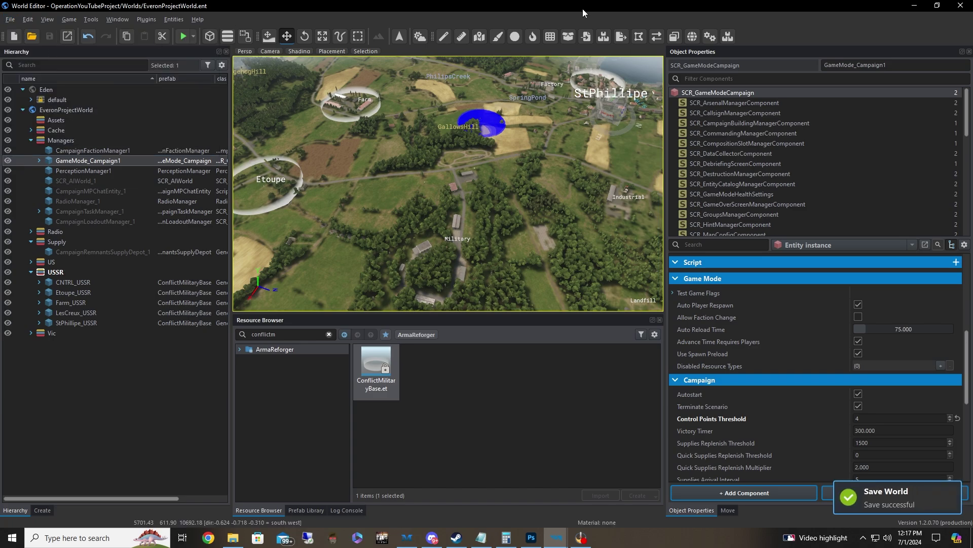
- Close the World Editor and show OperationYouTubeProject's contents in the Resource Browser
{"action": "left_click", "coordinate": [962, 6]}
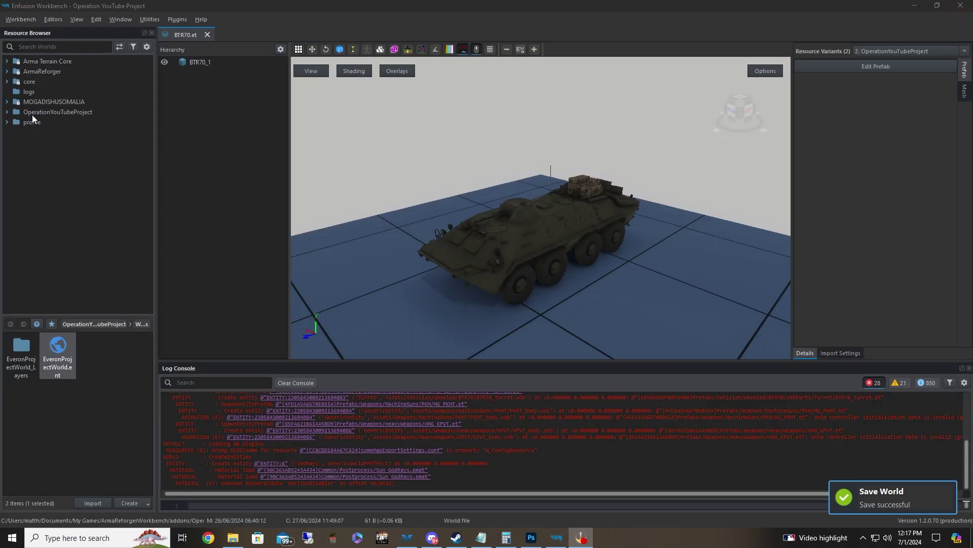
{"action": "left_click", "coordinate": [7, 111]}
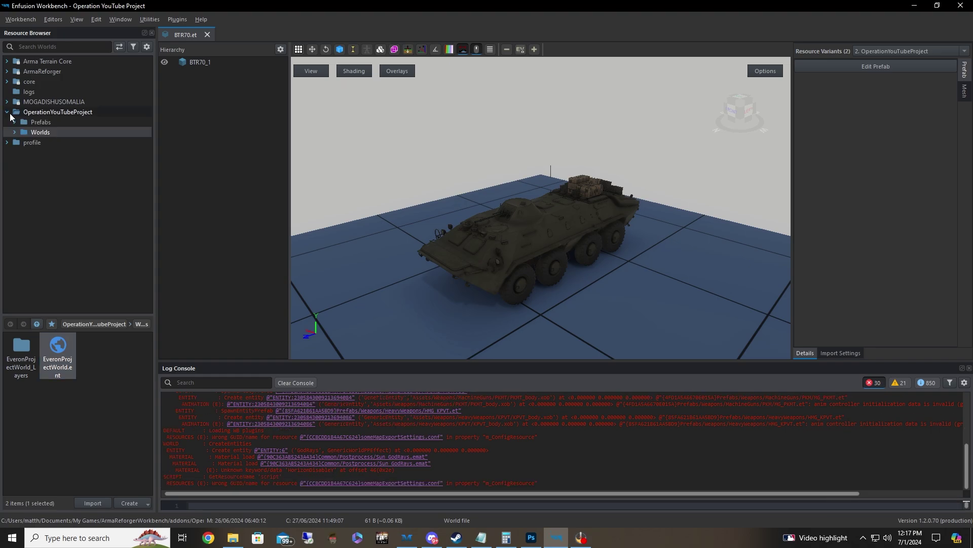
{"action": "left_click", "coordinate": [34, 111]}
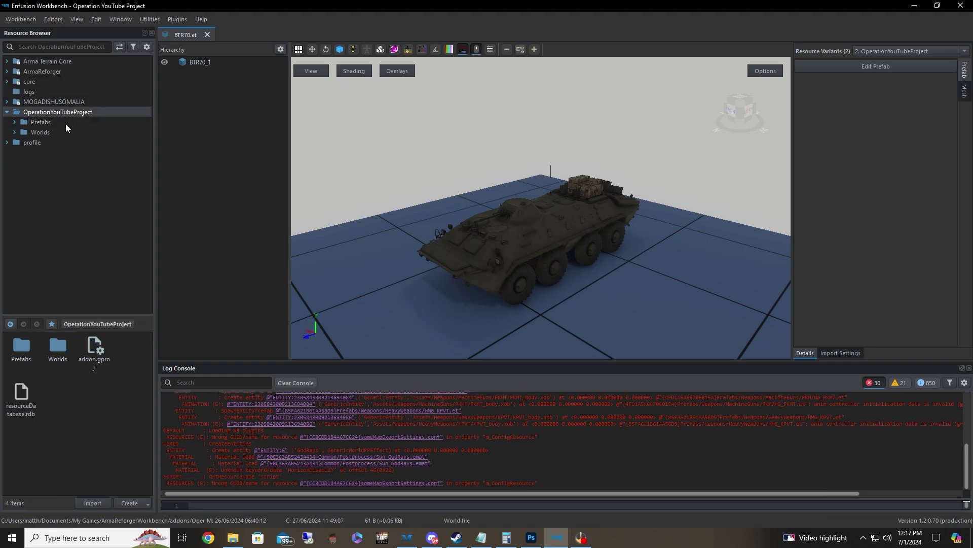
- Create a new folder named Missions and open it
{"action": "left_click", "coordinate": [134, 500]}
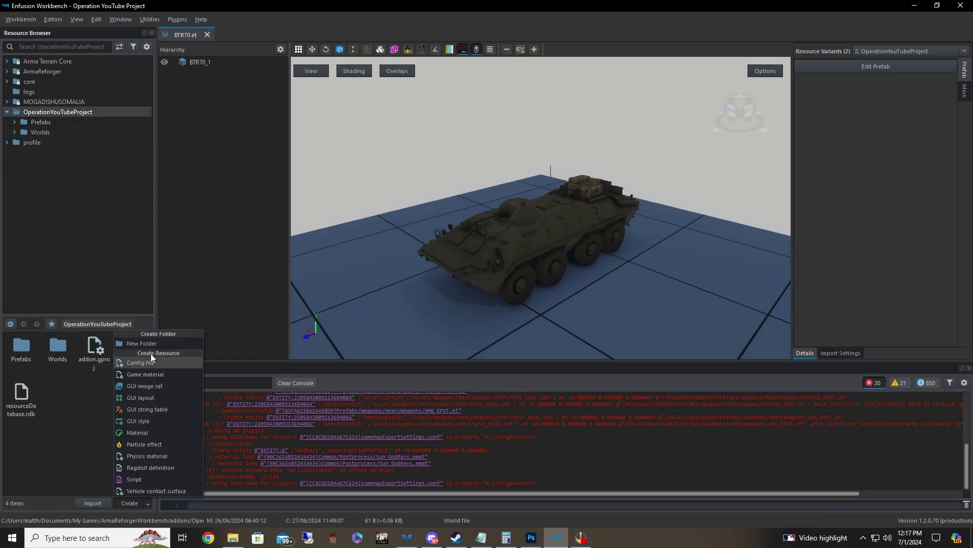
{"action": "left_click", "coordinate": [151, 345]}
{"action": "type", "text": "Missions"}
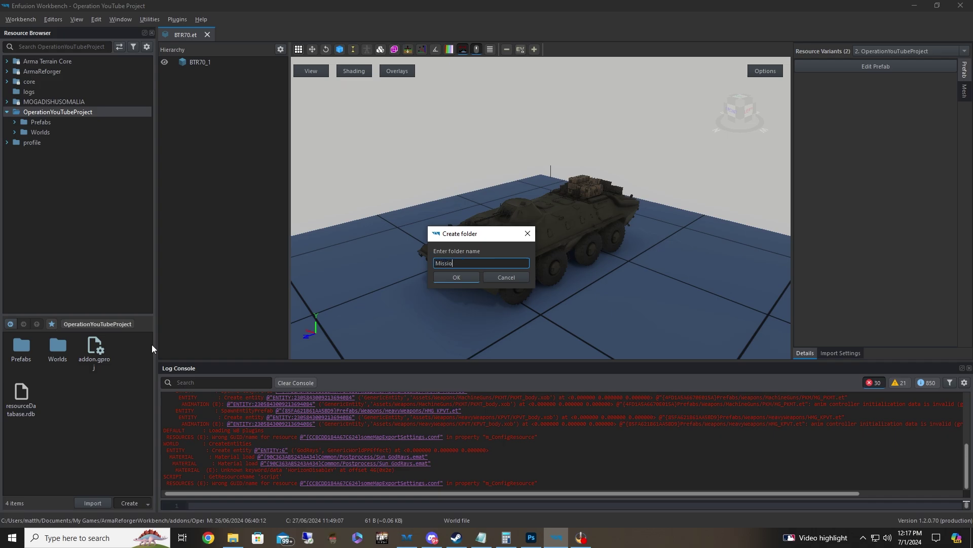
{"action": "left_click", "coordinate": [456, 277]}
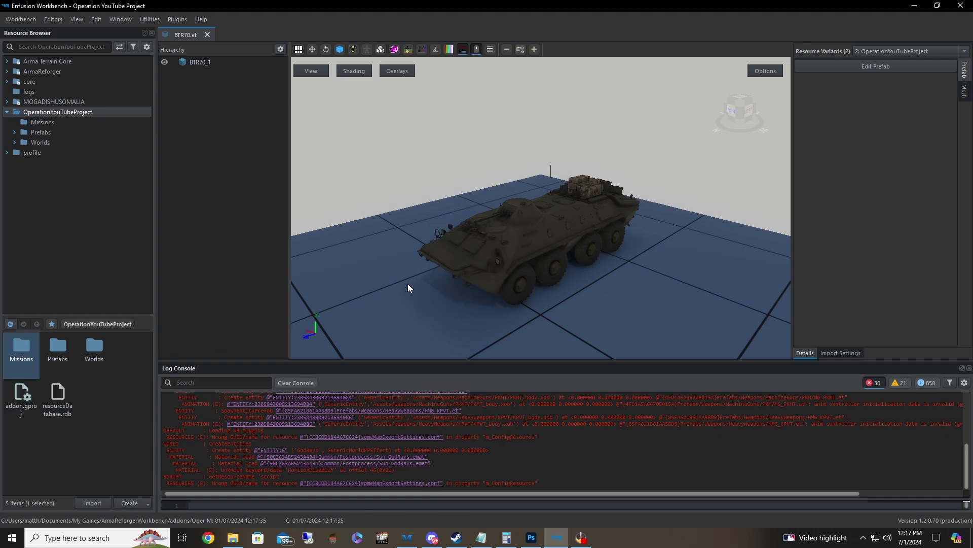
{"action": "double_click", "coordinate": [25, 349]}
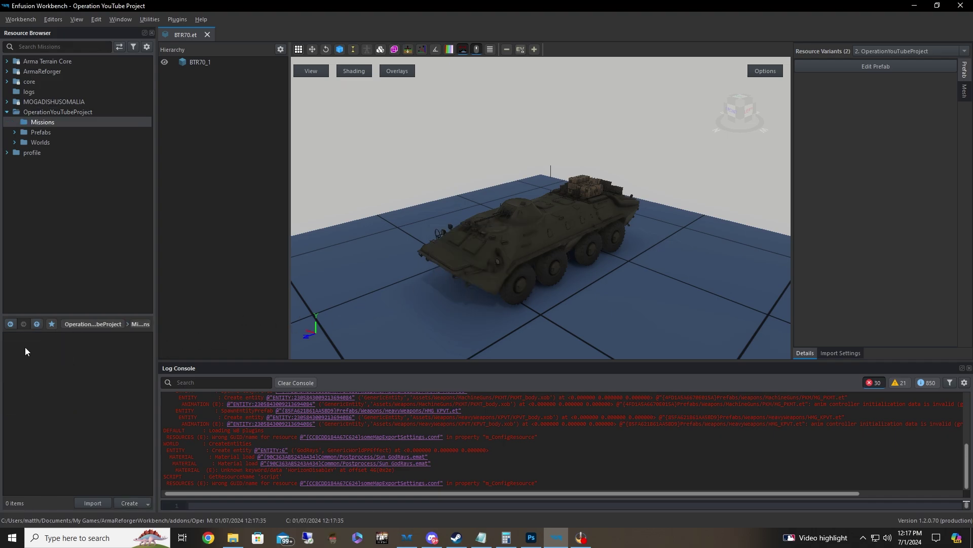
- Create a config file named YouTubeProject.conf based on a header class
{"action": "left_click", "coordinate": [136, 503]}
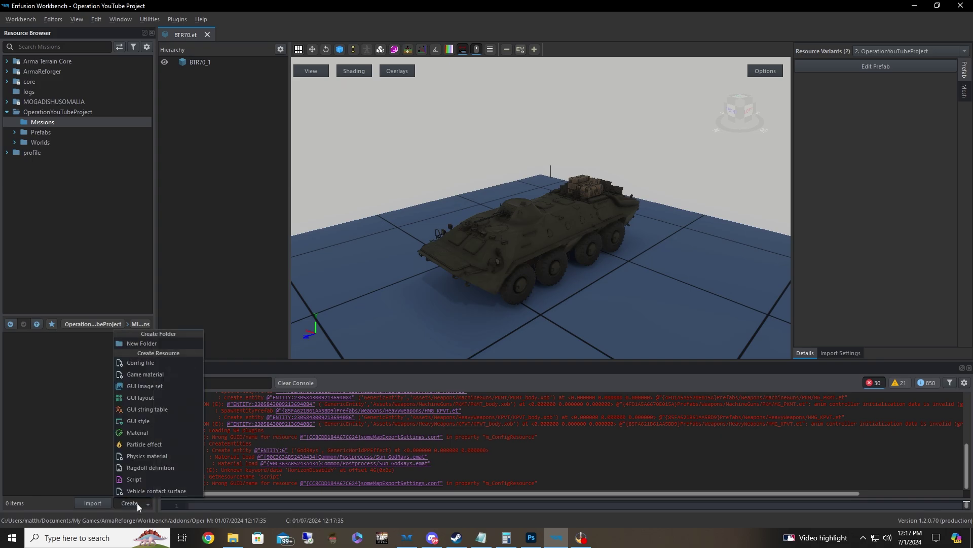
{"action": "left_click", "coordinate": [167, 363]}
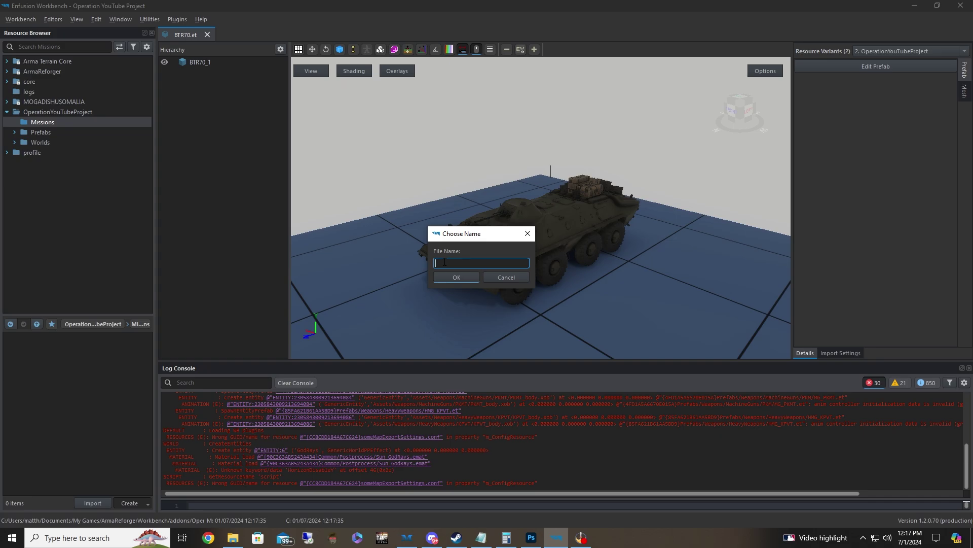
{"action": "type", "text": "ouTubeProject"}
{"action": "left_click", "coordinate": [463, 278]}
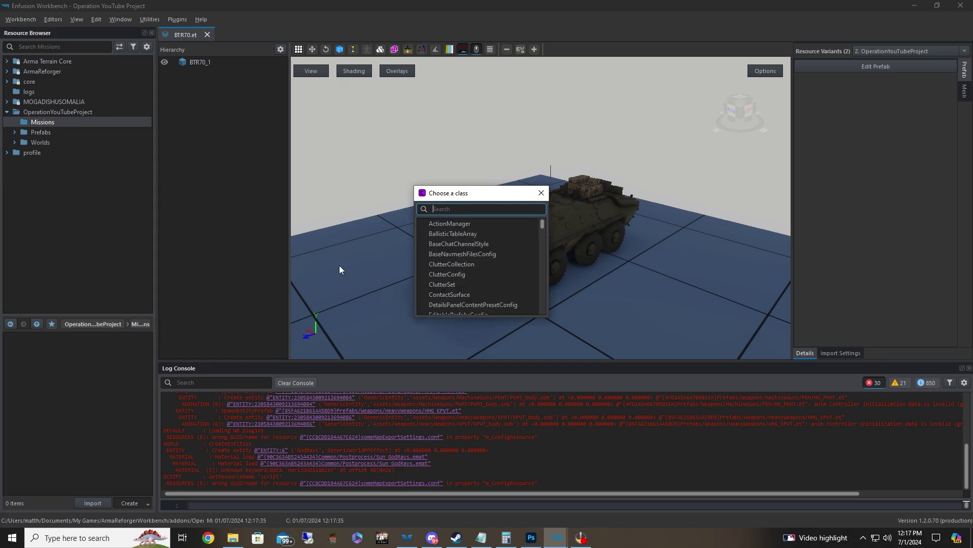
{"action": "type", "text": "scr_he"}
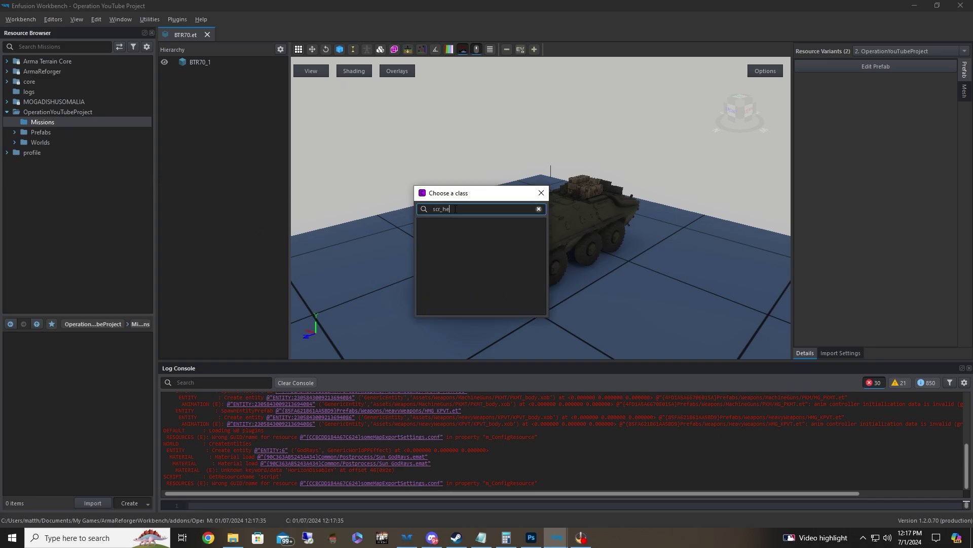
{"action": "key", "text": "BackSpace"}
{"action": "key", "text": "BackSpace"}
{"action": "key", "text": "BackSpace"}
{"action": "key", "text": "BackSpace"}
{"action": "key", "text": "BackSpace"}
{"action": "key", "text": "BackSpace"}
{"action": "type", "text": "header"}
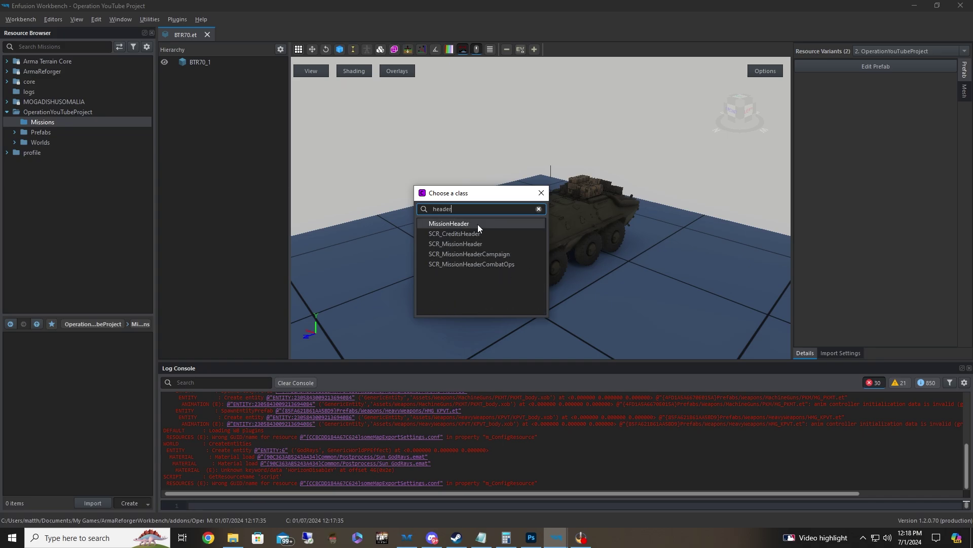
{"action": "double_click", "coordinate": [506, 264]}
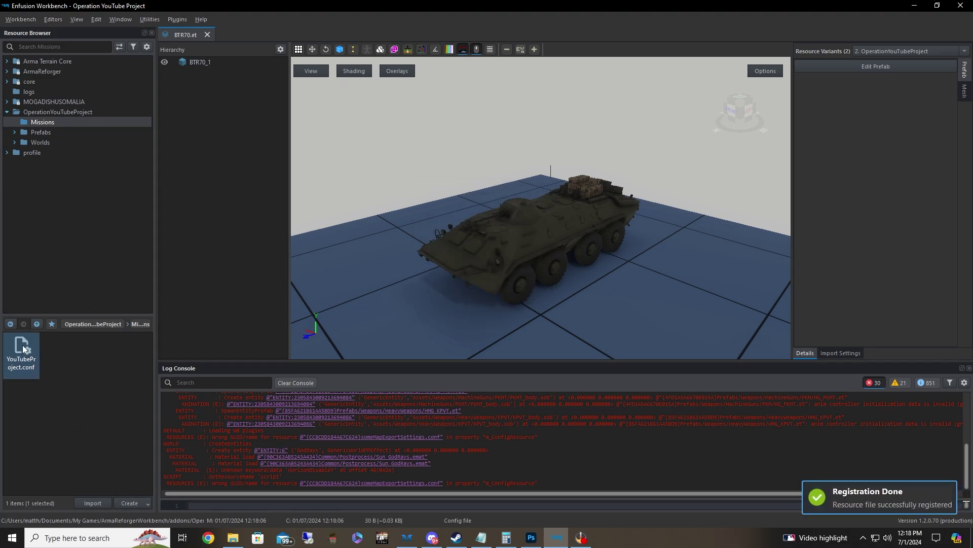
- Delete YouTubeProject.conf and create YtProterct.conf as an SCR_MissionHeaderCampaign config
{"action": "key", "text": "Delete"}
{"action": "left_click", "coordinate": [471, 276]}
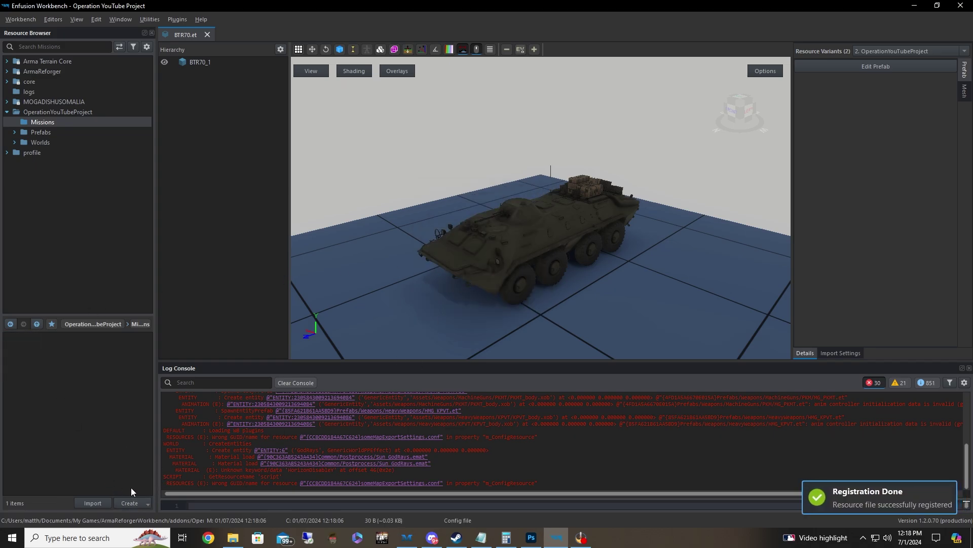
{"action": "left_click", "coordinate": [131, 500]}
{"action": "left_click", "coordinate": [165, 368]}
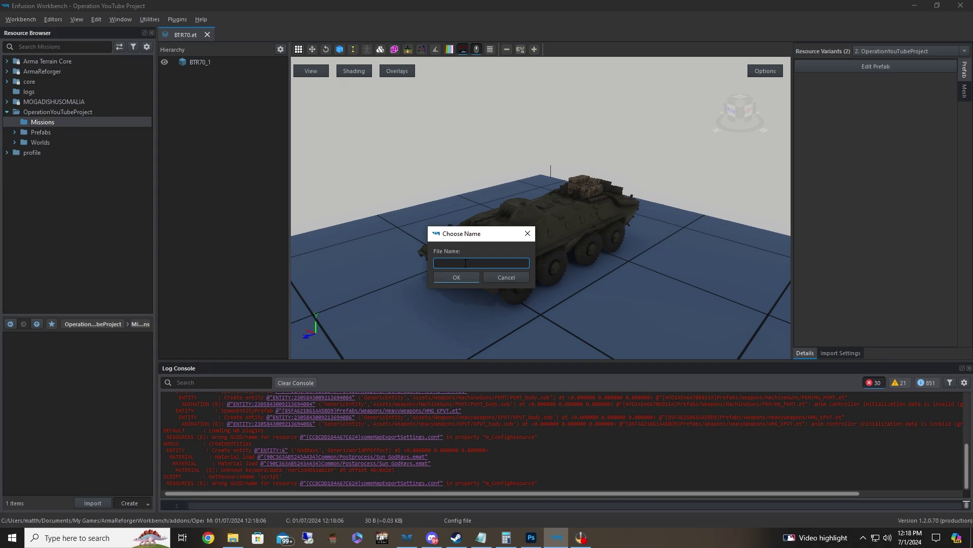
{"action": "type", "text": "YtProterct"}
{"action": "left_click", "coordinate": [459, 277]}
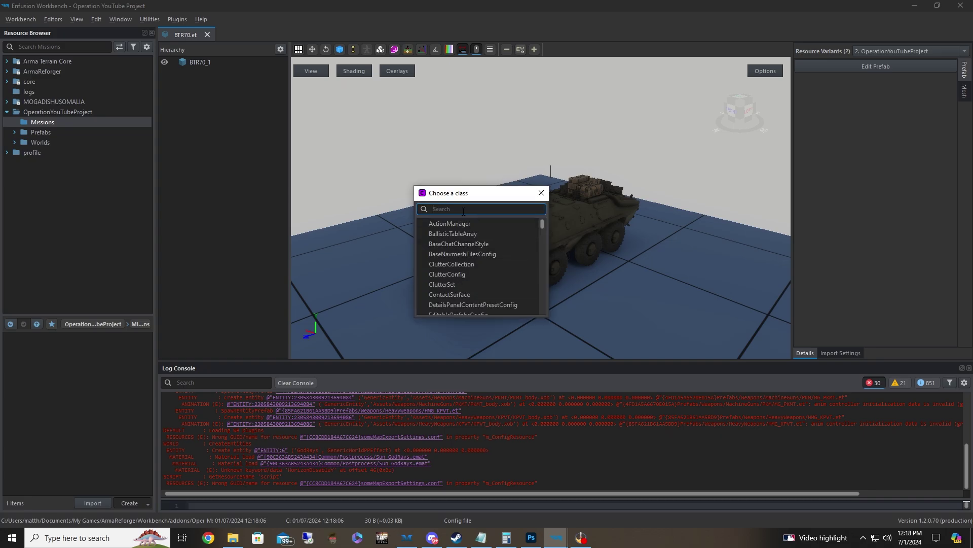
{"action": "type", "text": "header"}
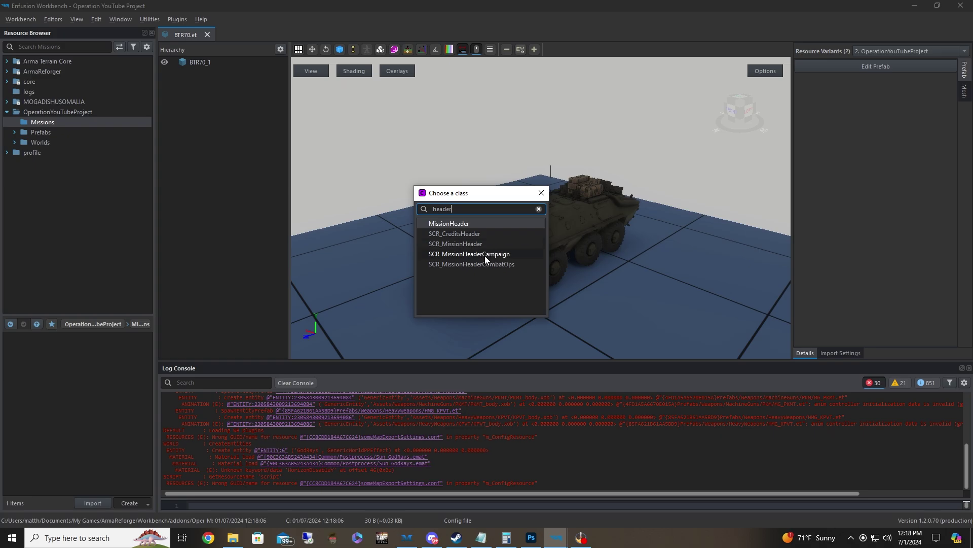
{"action": "double_click", "coordinate": [484, 255]}
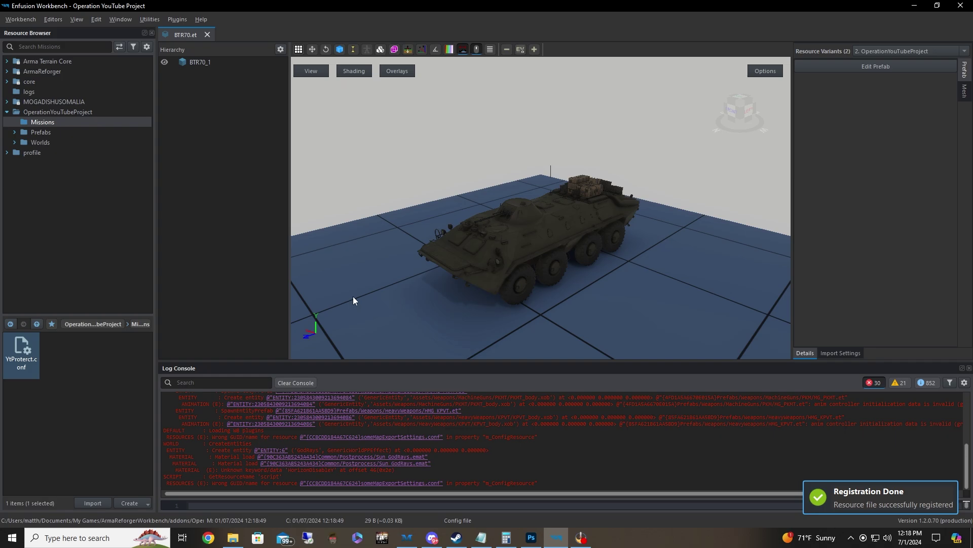
- Open YtProterct.conf and set its World to EveronProjectWorld.ent
{"action": "double_click", "coordinate": [30, 347]}
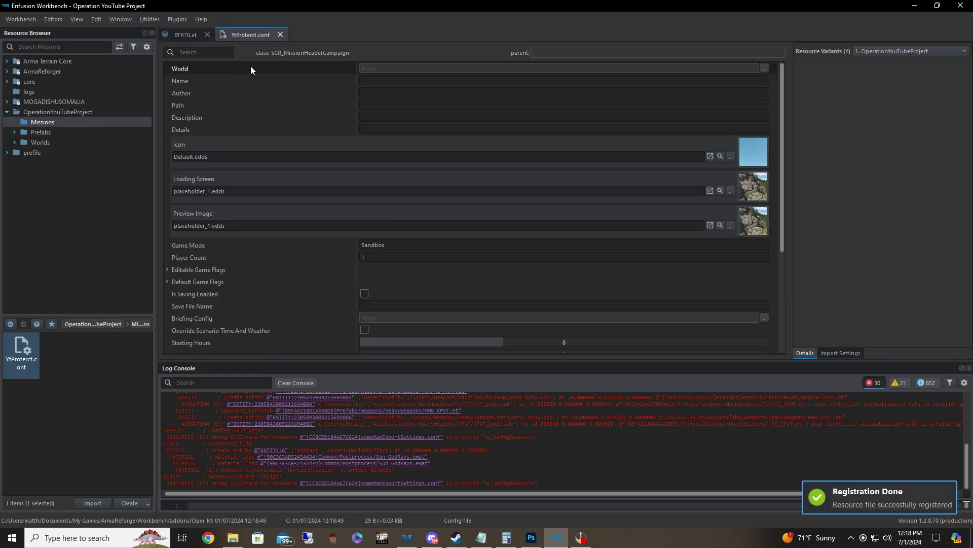
{"action": "left_click", "coordinate": [15, 143]}
{"action": "left_click", "coordinate": [60, 152]}
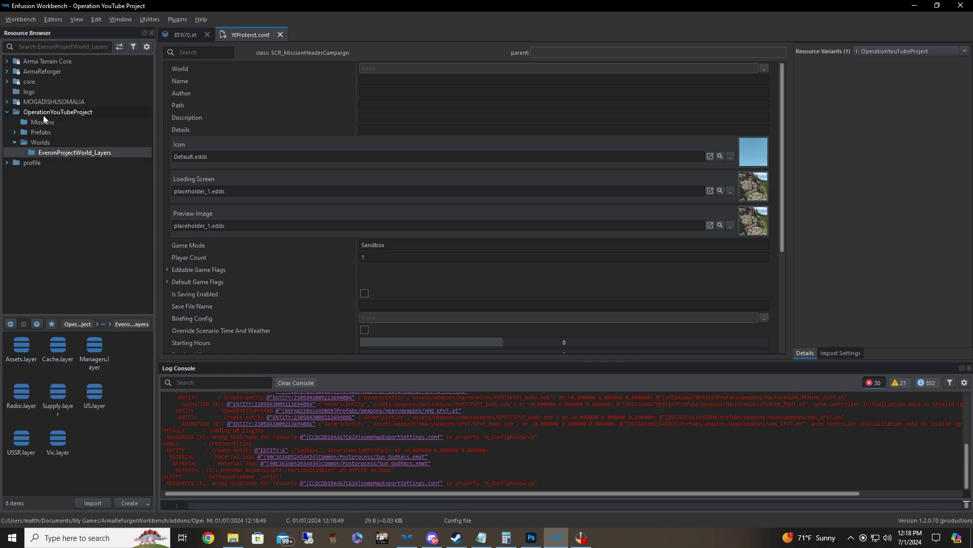
{"action": "left_click", "coordinate": [41, 141]}
{"action": "left_click", "coordinate": [64, 355]}
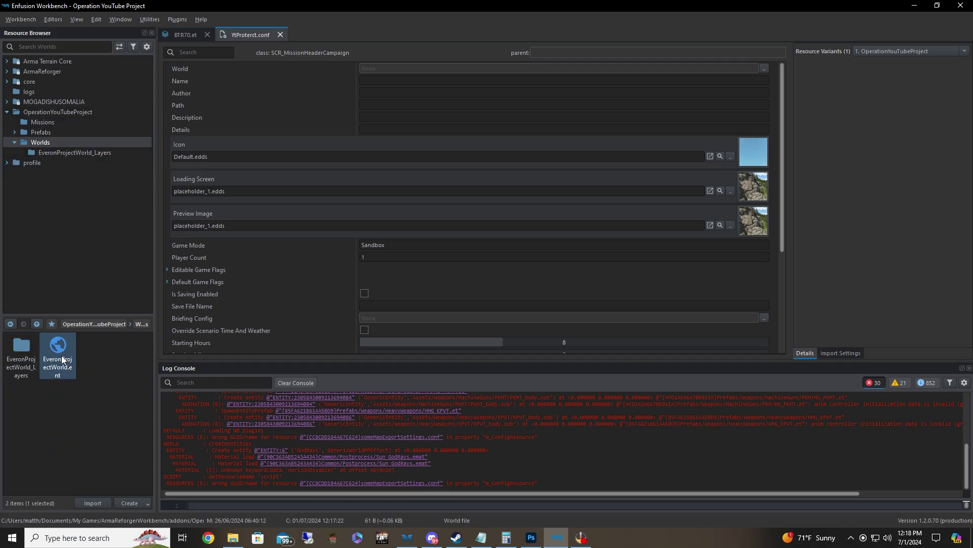
{"action": "left_click_drag", "start_coordinate": [62, 359], "coordinate": [387, 65]}
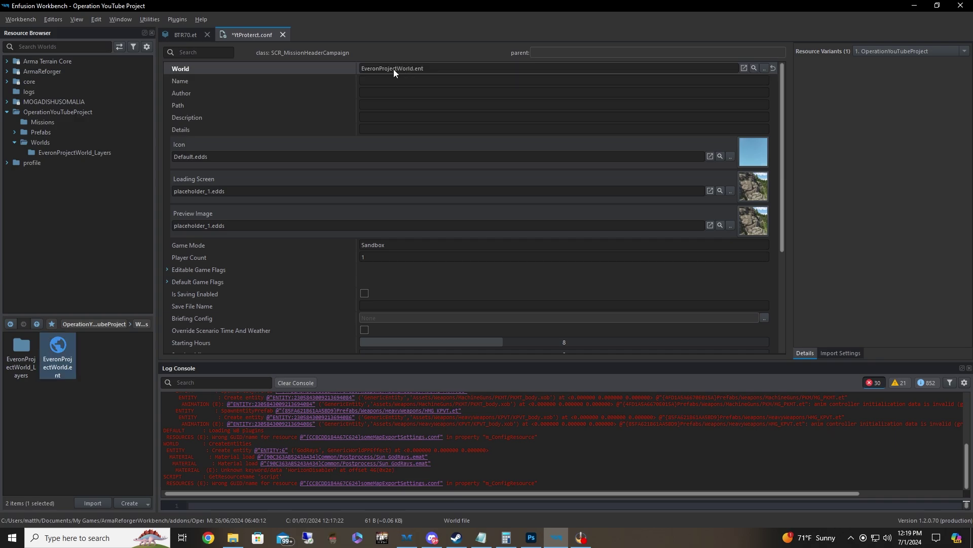
- Name the mission YtProjectDontDownload and enter the author's name
{"action": "left_click", "coordinate": [397, 80]}
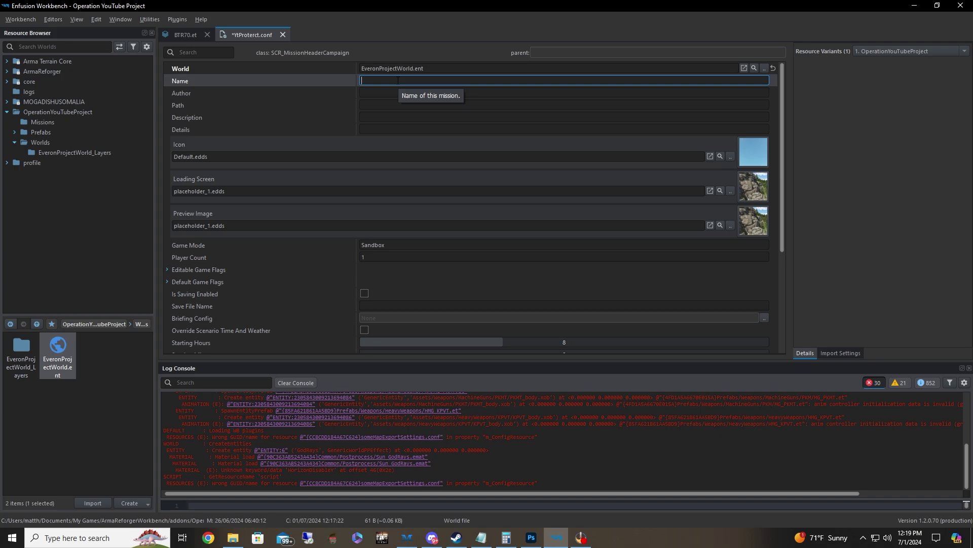
{"action": "type", "text": "YtProjectDon"}
{"action": "key", "text": "Return"}
{"action": "left_click", "coordinate": [398, 80]}
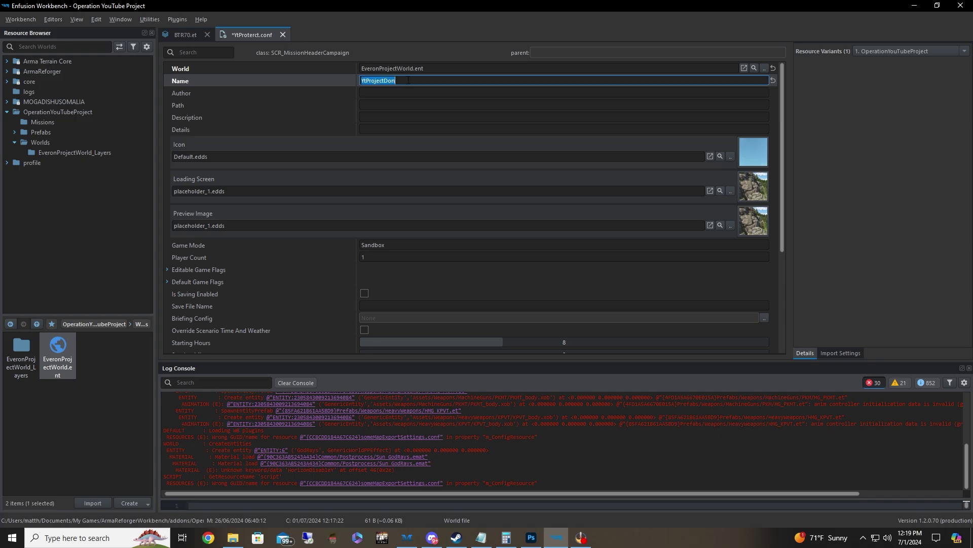
{"action": "left_click", "coordinate": [405, 81]}
{"action": "type", "text": "tDownload"}
{"action": "left_click", "coordinate": [406, 94]}
{"action": "type", "text": "Sven Martin"}
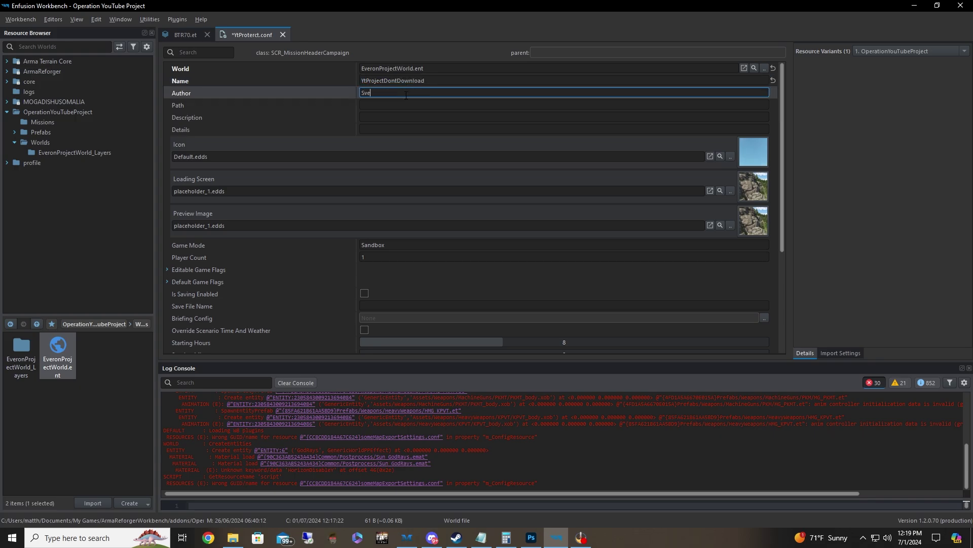
- Set Path to Missions/YtProterct.conf with the GUID prefix removed
{"action": "left_click", "coordinate": [406, 102]}
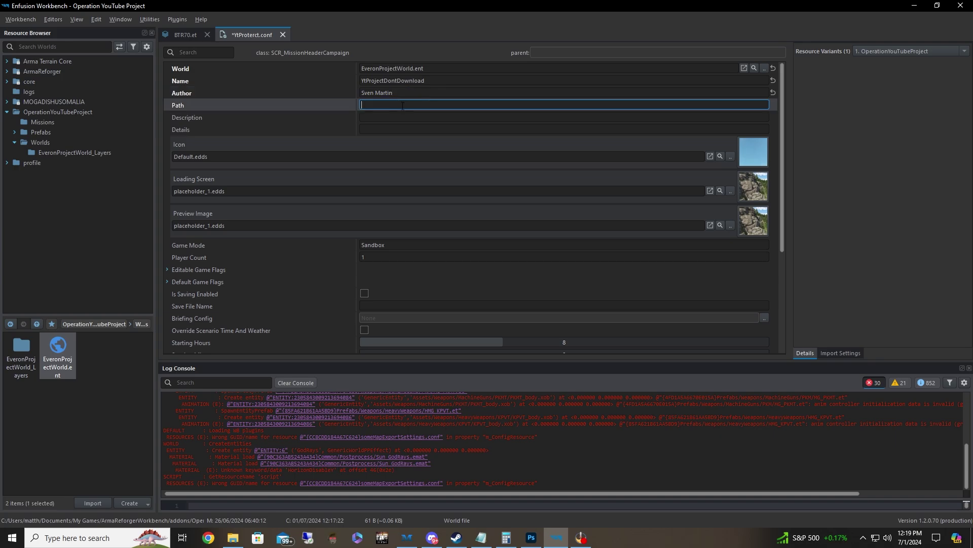
{"action": "left_click", "coordinate": [59, 123]}
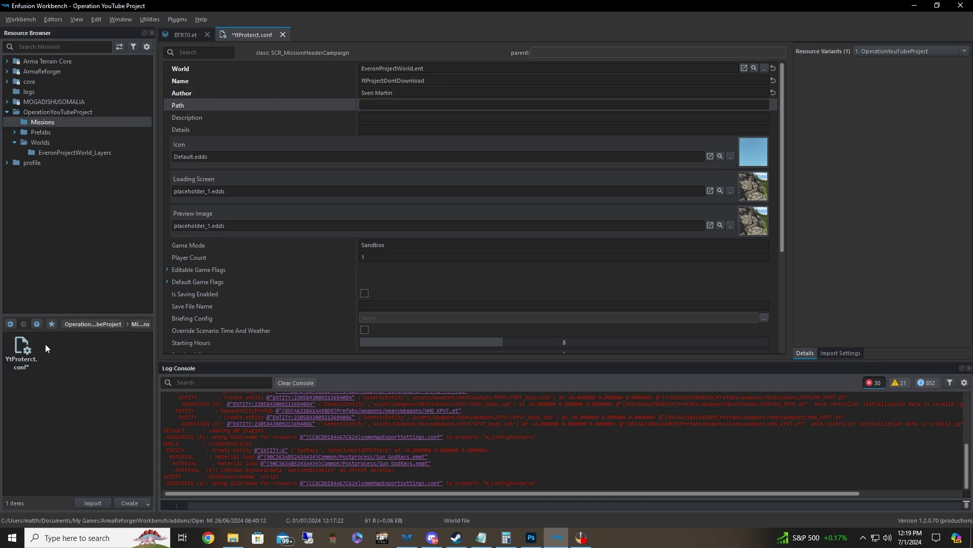
{"action": "left_click_drag", "start_coordinate": [20, 348], "coordinate": [358, 105]}
{"action": "left_click", "coordinate": [416, 104]}
{"action": "key", "text": "BackSpace"}
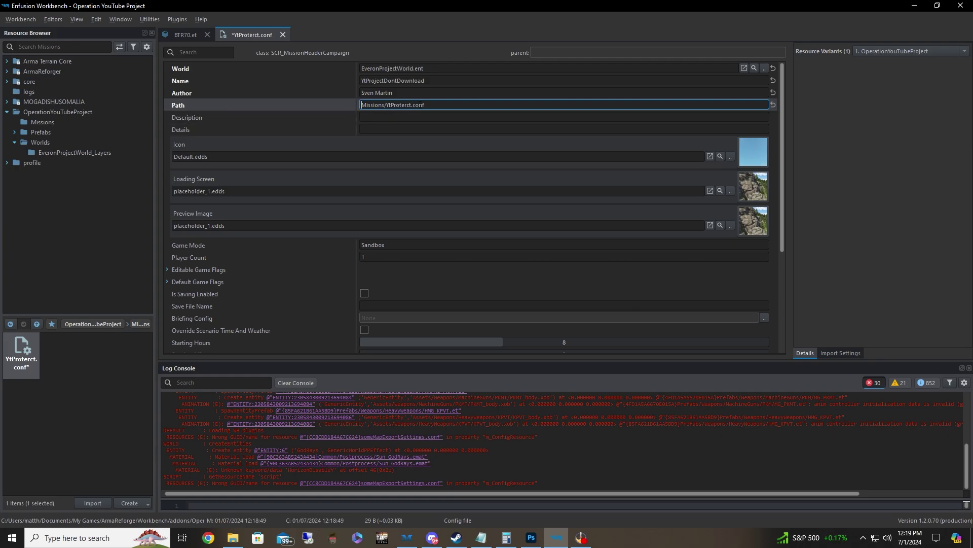
{"action": "left_click", "coordinate": [428, 116]}
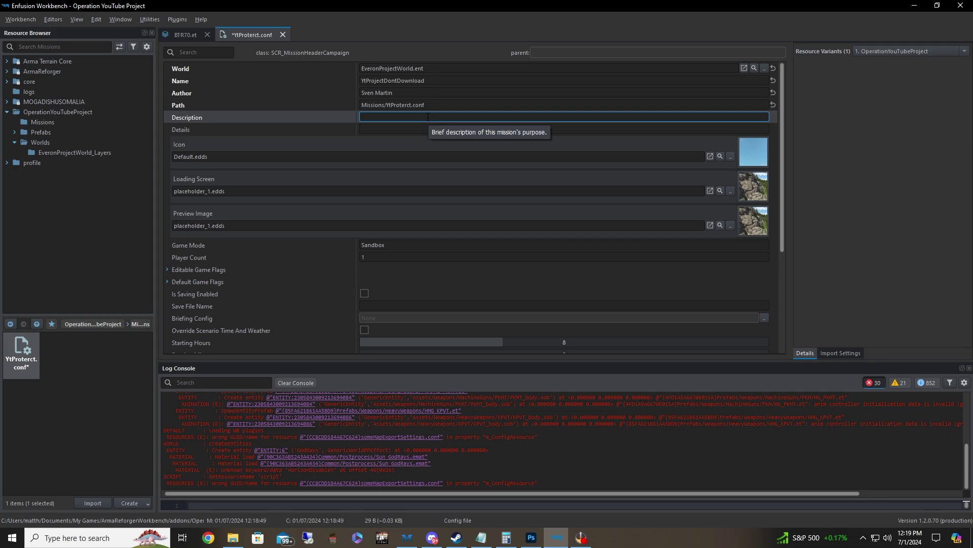
- Enter 'Just showing off how to use Reforger Tools' as Description and copy it into Details
{"action": "type", "text": "Just showing off how to use "}
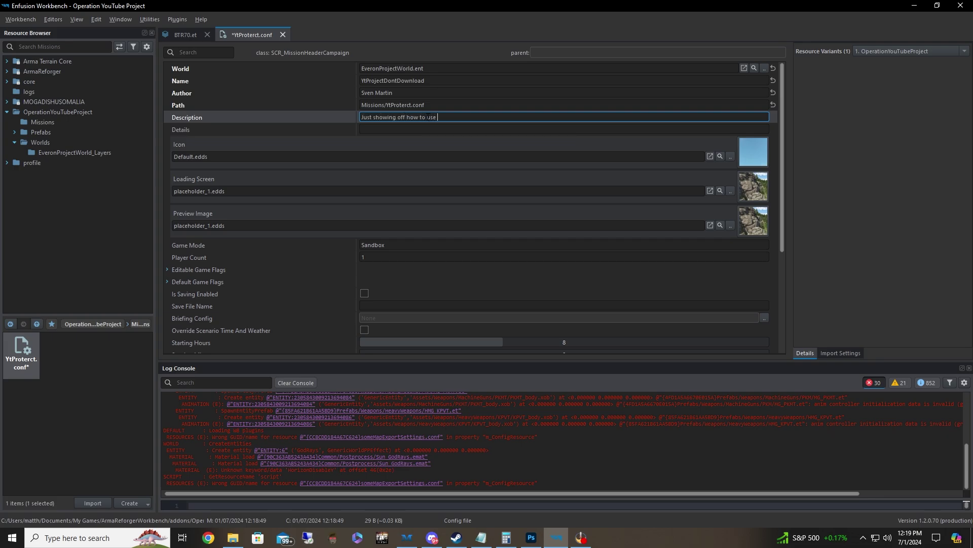
{"action": "type", "text": "Reforger Tools"}
{"action": "key", "text": "ctrl+a"}
{"action": "key", "text": "ctrl+c"}
{"action": "left_click", "coordinate": [446, 130]}
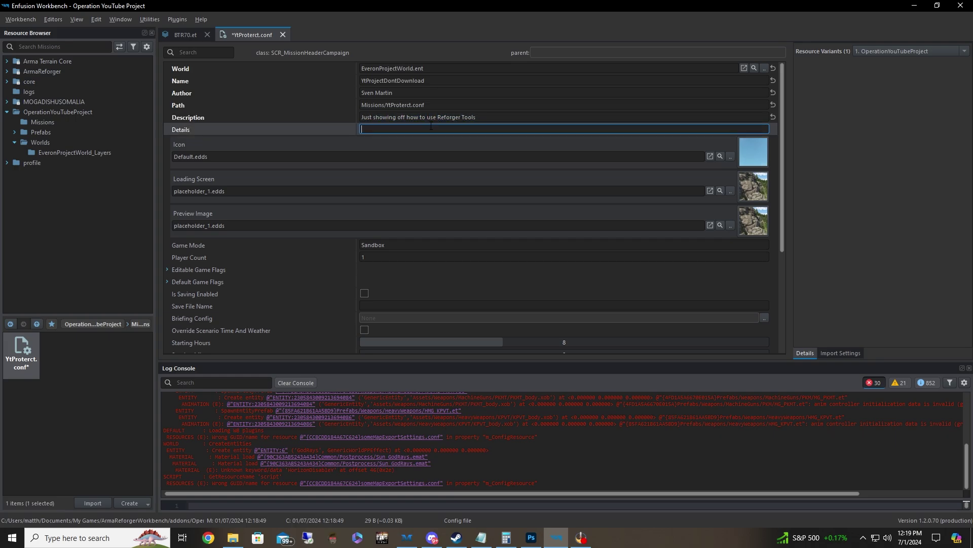
{"action": "key", "text": "ctrl+v"}
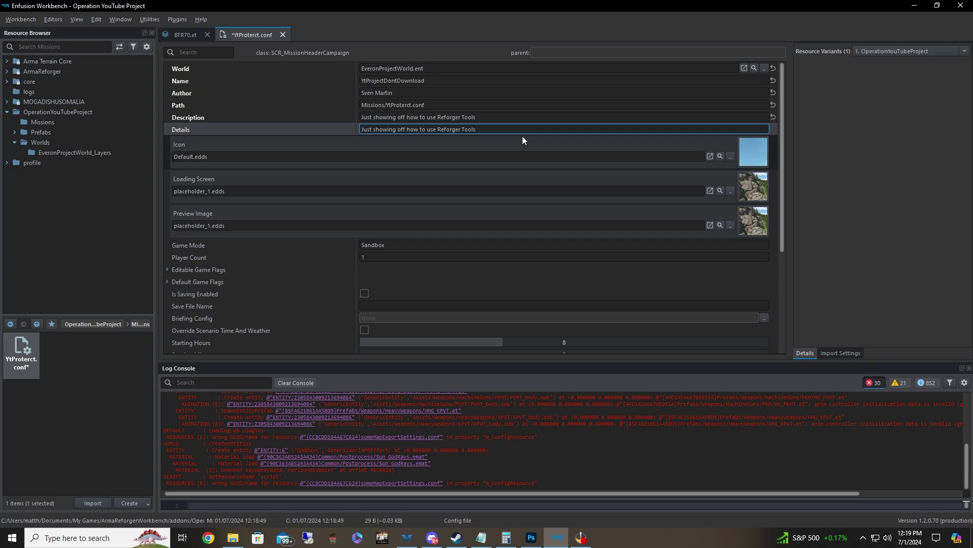
{"action": "left_click", "coordinate": [459, 118]}
{"action": "key", "text": "ctrl+a"}
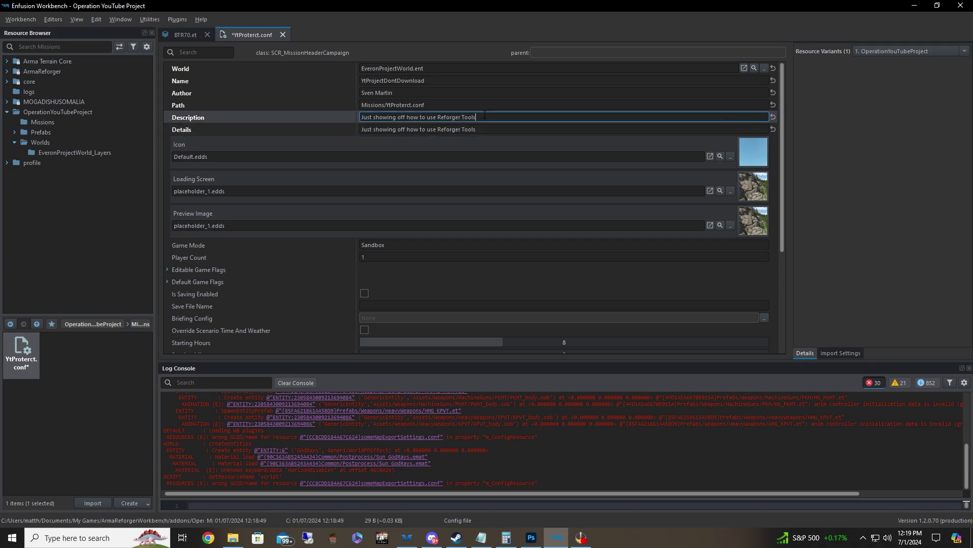
{"action": "left_click", "coordinate": [490, 124]}
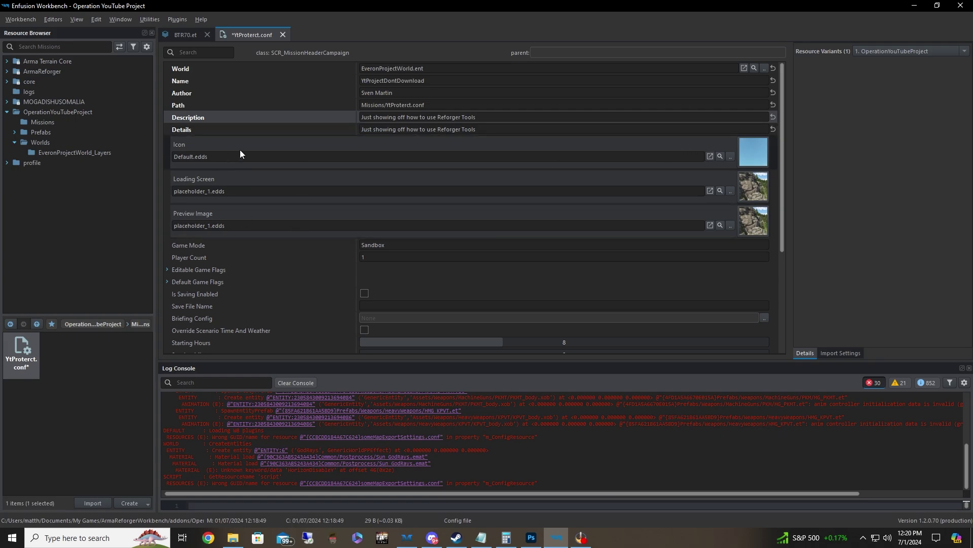
- Create a new Images folder at the top level of OperationYouTubeProject
{"action": "left_click", "coordinate": [14, 143]}
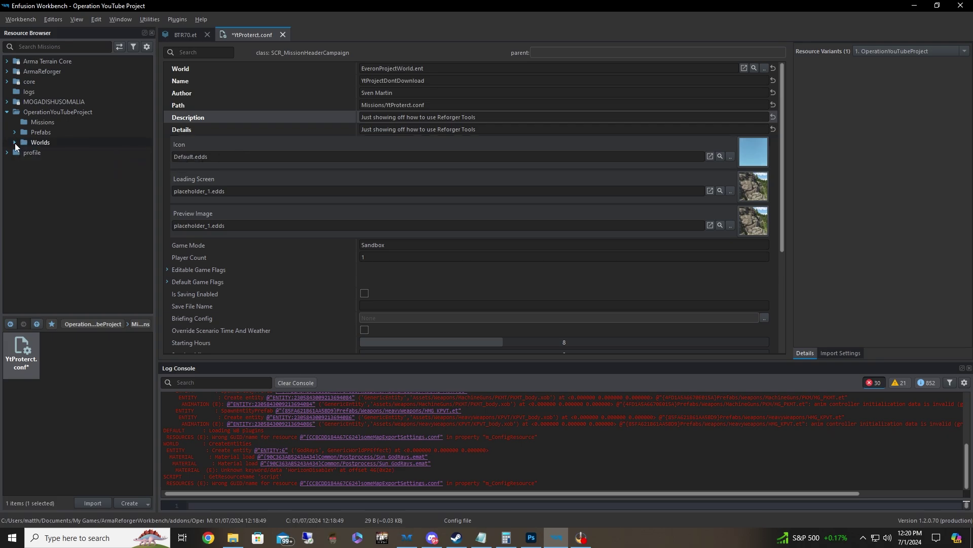
{"action": "left_click", "coordinate": [66, 113]}
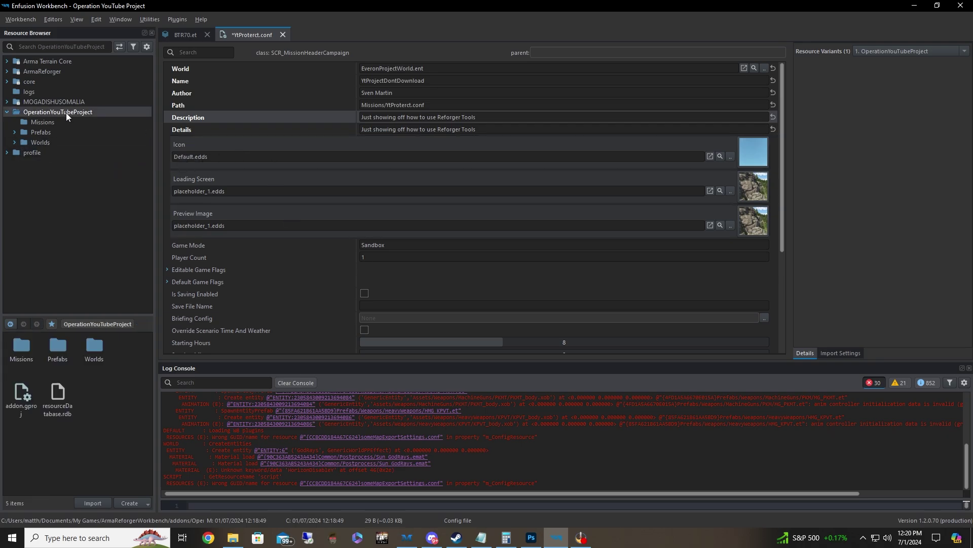
{"action": "left_click", "coordinate": [135, 502]}
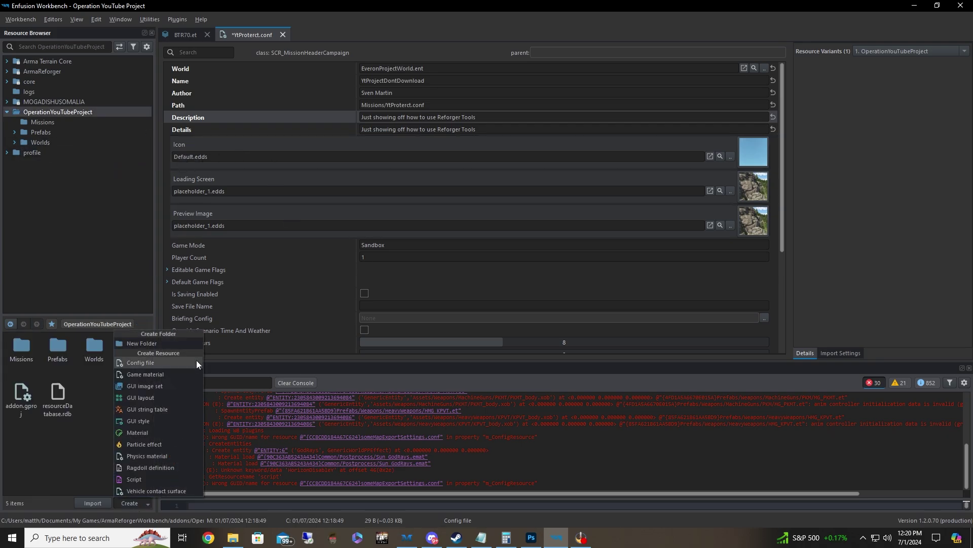
{"action": "left_click", "coordinate": [168, 337]}
{"action": "type", "text": "Images"}
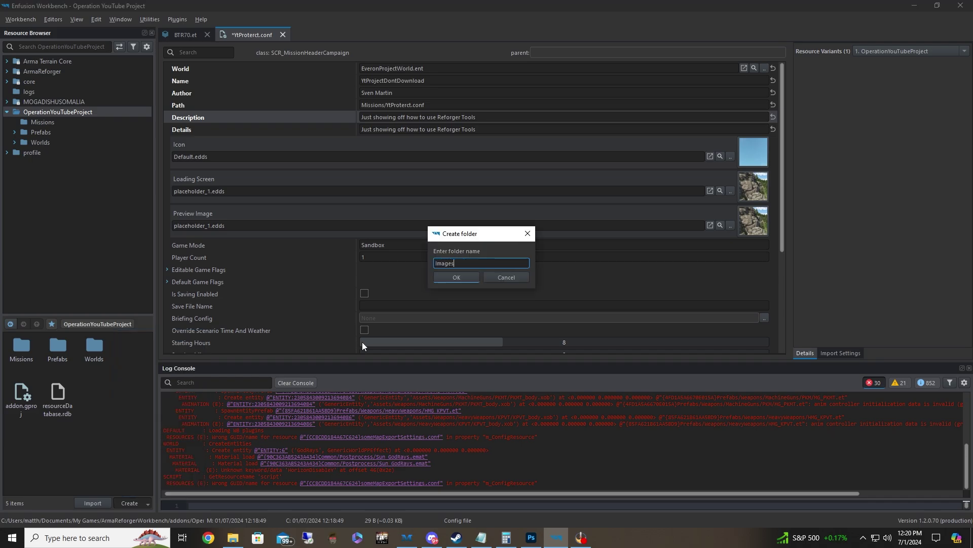
{"action": "left_click", "coordinate": [445, 277]}
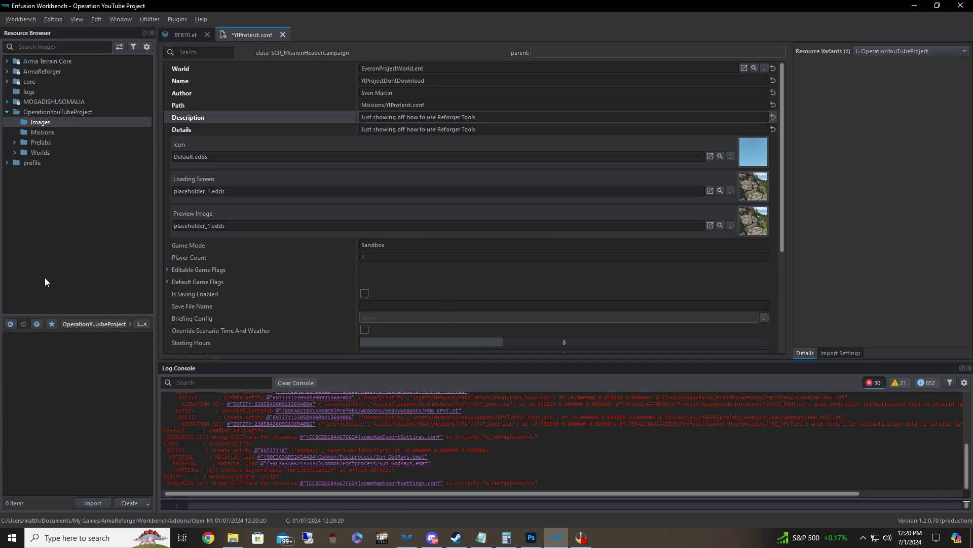
{"action": "left_click", "coordinate": [58, 111]}
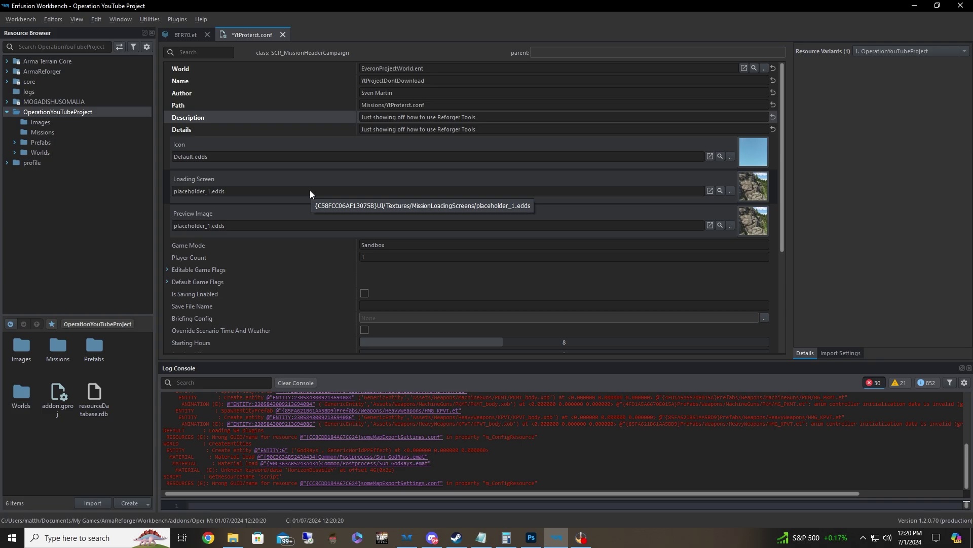
- Preview the Waffleskunarpveconflict.jpg banner in Photos, then close the viewer
{"action": "left_click", "coordinate": [243, 540]}
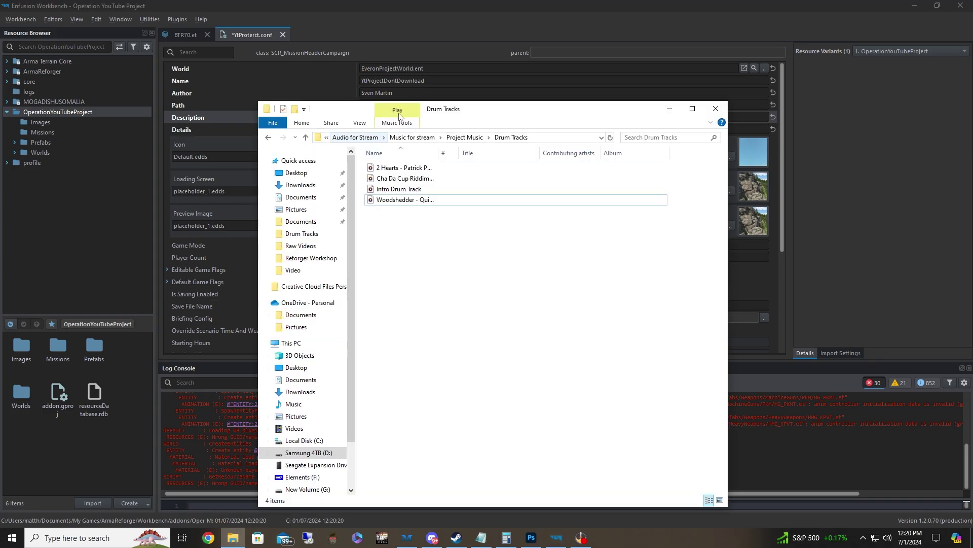
{"action": "left_click", "coordinate": [236, 538]}
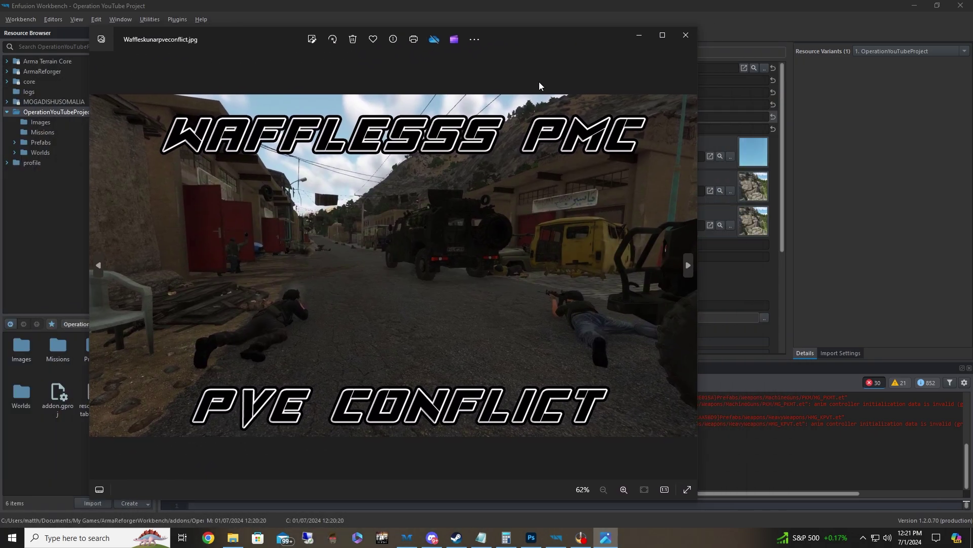
{"action": "left_click_drag", "start_coordinate": [526, 43], "coordinate": [586, 37]}
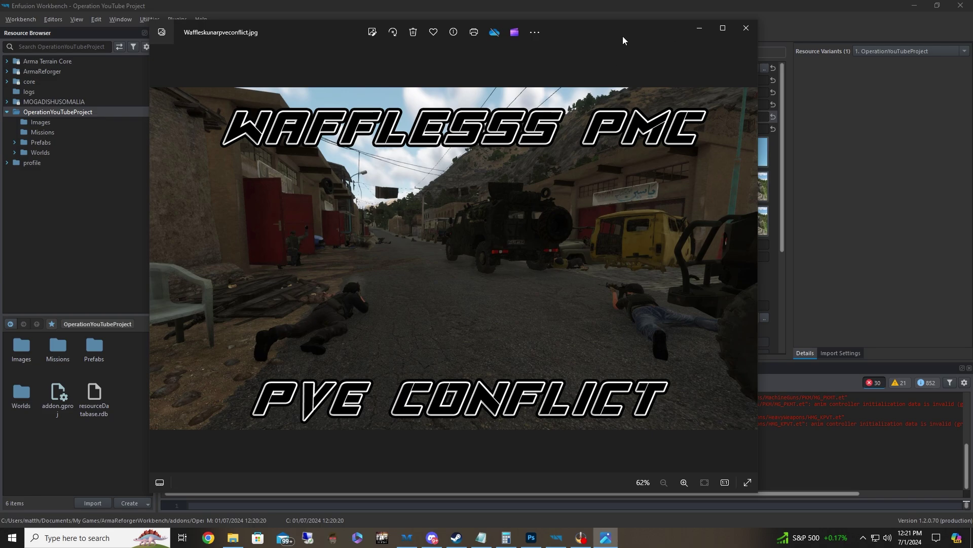
{"action": "left_click_drag", "start_coordinate": [622, 36], "coordinate": [616, 36]}
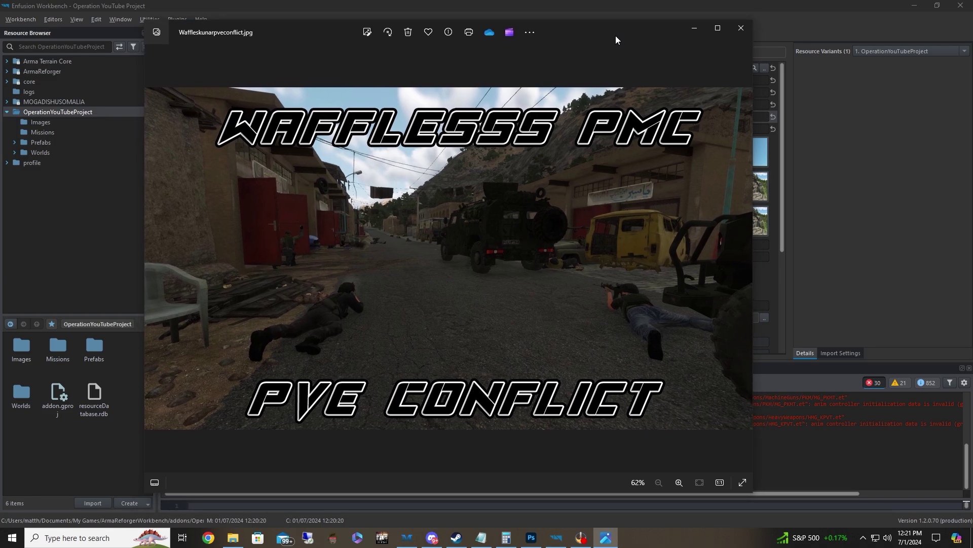
{"action": "left_click", "coordinate": [742, 33]}
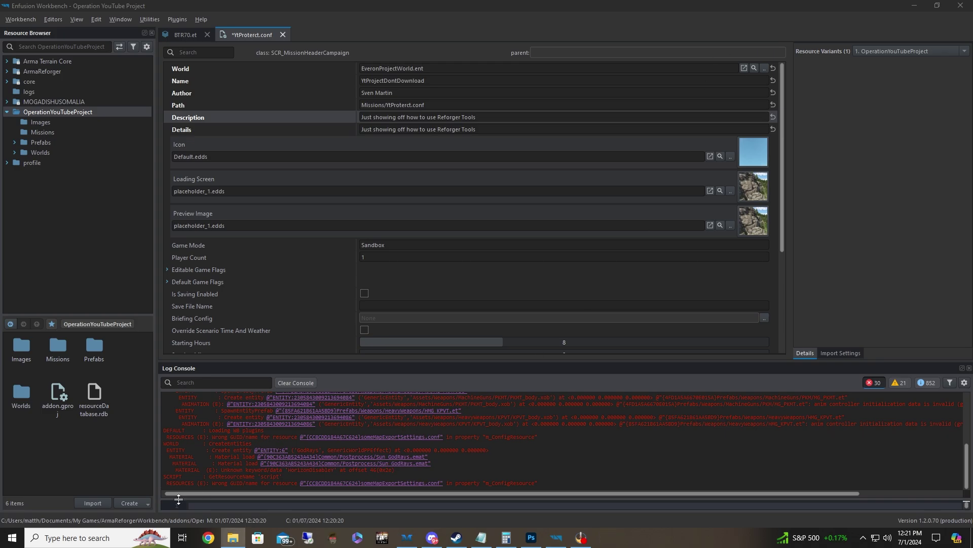
- Launch Paint and load the Waffleskunarpveconflict screenshot into it
{"action": "left_click", "coordinate": [87, 539]}
{"action": "type", "text": "paint"}
{"action": "key", "text": "Return"}
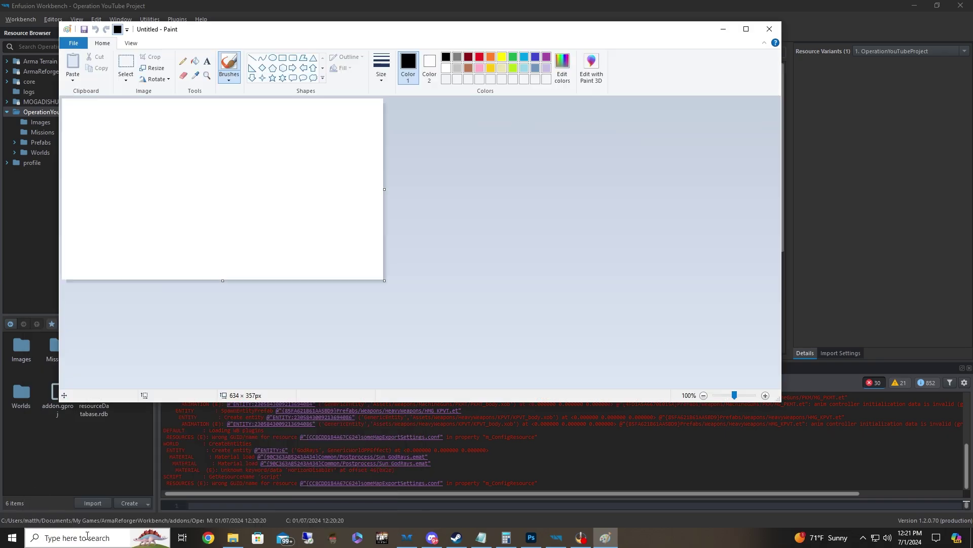
{"action": "left_click_drag", "start_coordinate": [220, 139], "coordinate": [261, 148]}
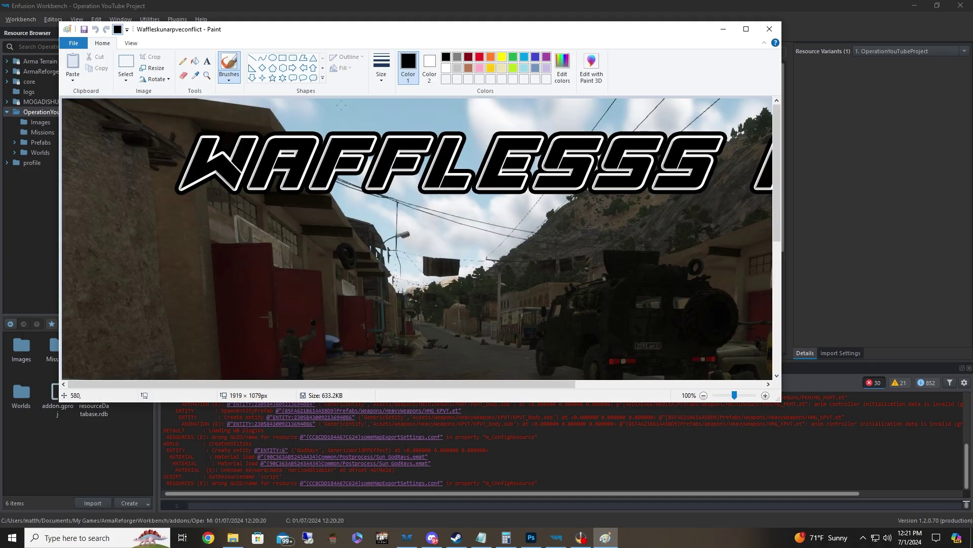
- Resize the image to 33% (634×357 px), then close Paint without saving
{"action": "left_click", "coordinate": [163, 72]}
{"action": "type", "text": "33"}
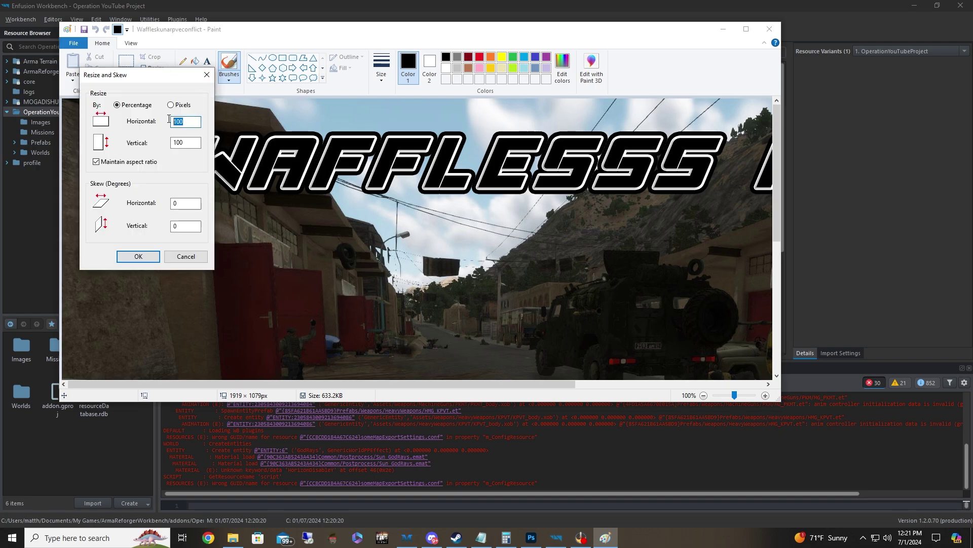
{"action": "left_click", "coordinate": [136, 257]}
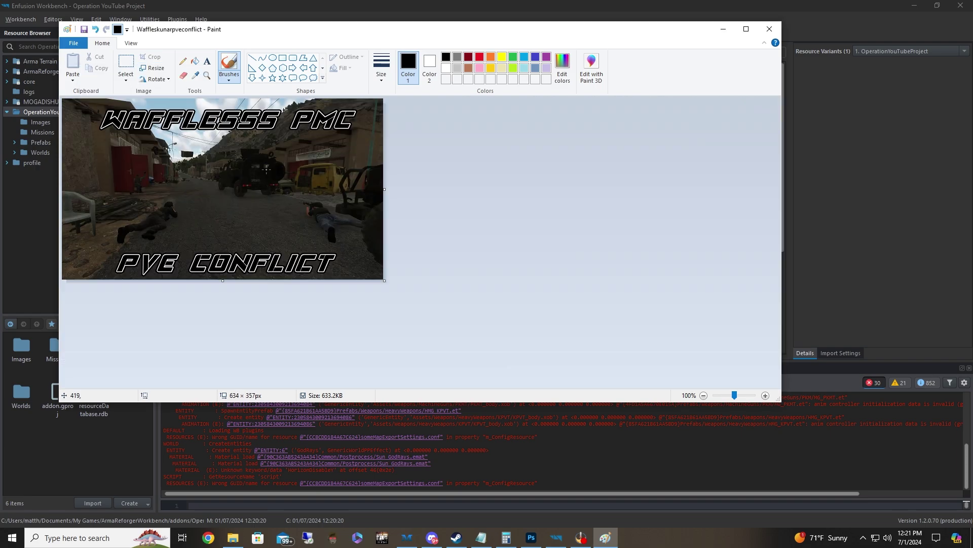
{"action": "left_click", "coordinate": [769, 30]}
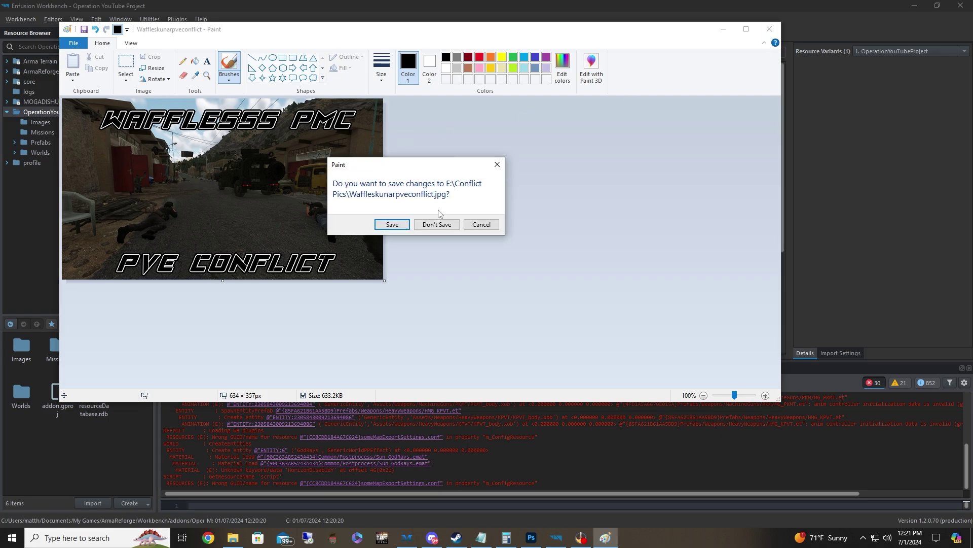
{"action": "left_click", "coordinate": [436, 224]}
- Import the edited Waffleskunarpveconflict screenshot into the project's Images folder
{"action": "left_click", "coordinate": [80, 123]}
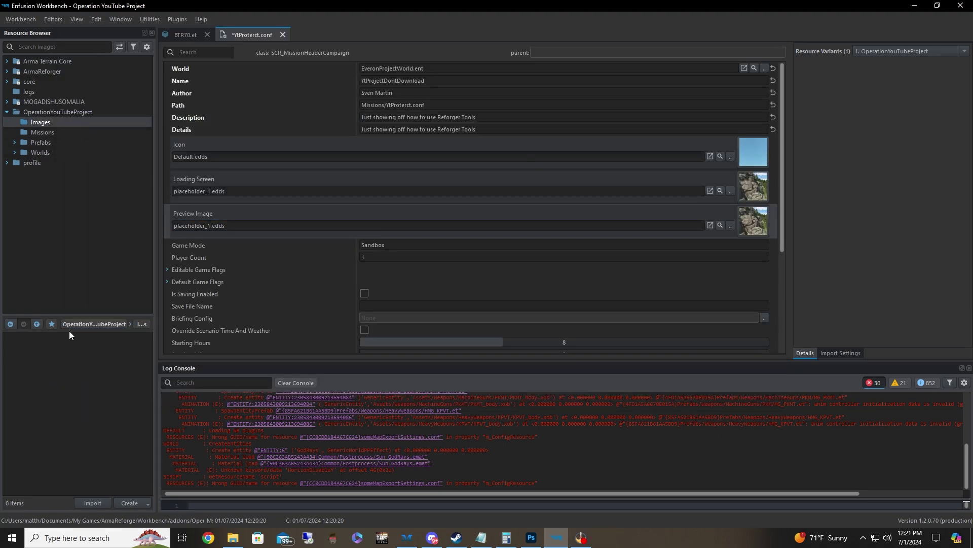
{"action": "left_click_drag", "start_coordinate": [0, 375], "coordinate": [126, 388]}
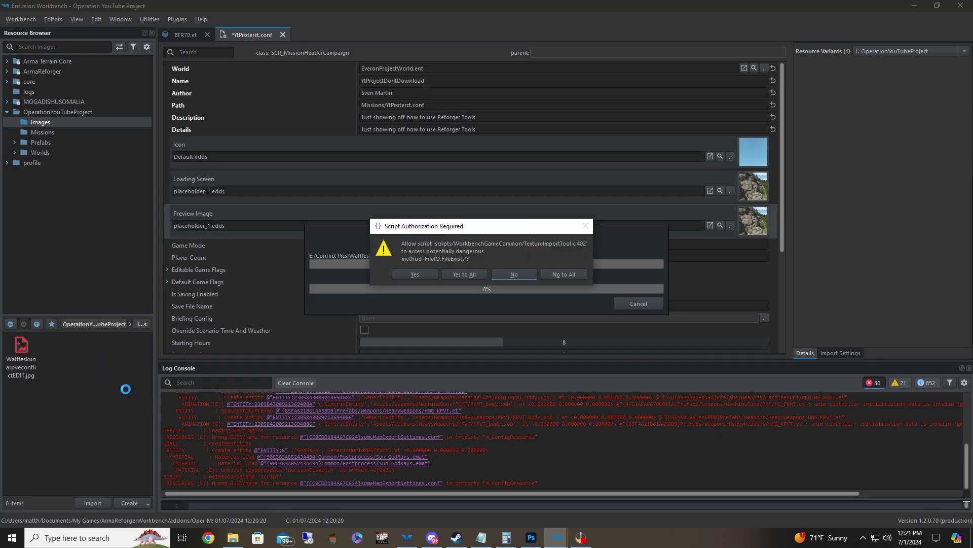
{"action": "left_click", "coordinate": [457, 275]}
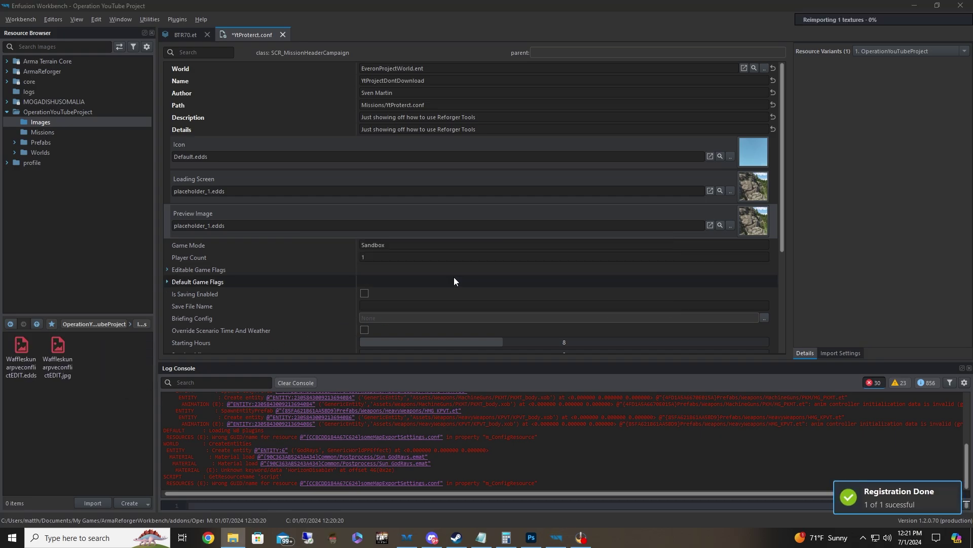
- Assign WaffleskunarpveconflictEDIT.edds to the mission's Icon and Loading Screen
{"action": "left_click", "coordinate": [39, 378]}
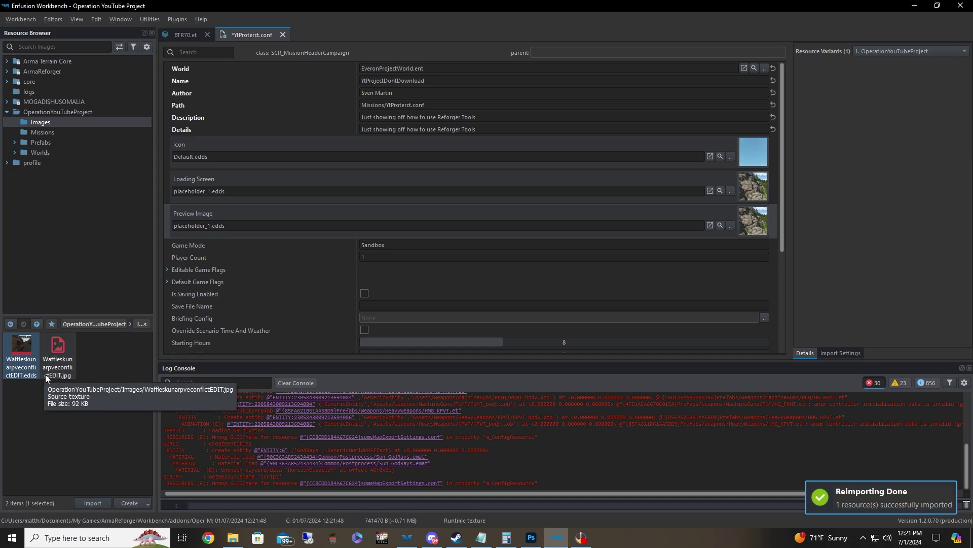
{"action": "left_click", "coordinate": [50, 368]}
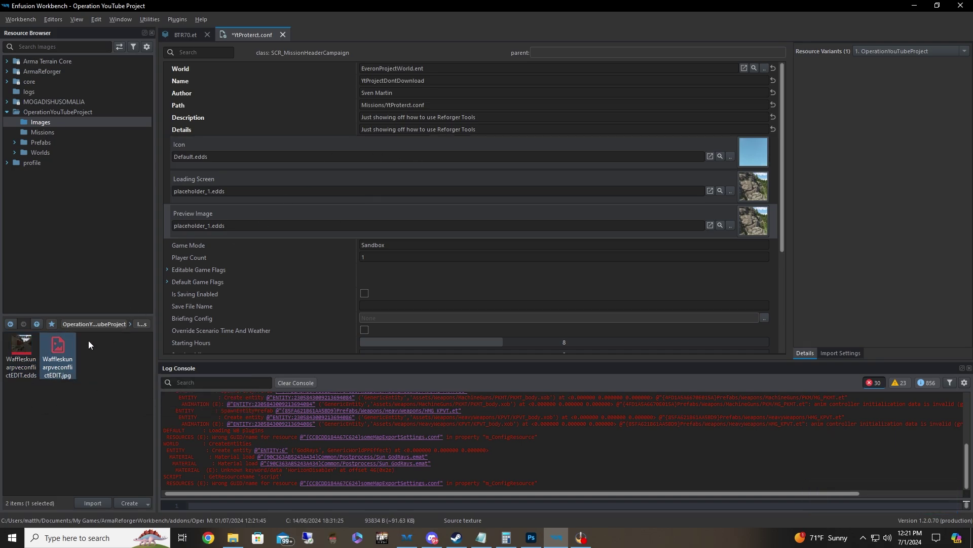
{"action": "left_click_drag", "start_coordinate": [33, 356], "coordinate": [272, 163]}
{"action": "left_click_drag", "start_coordinate": [21, 353], "coordinate": [254, 214]}
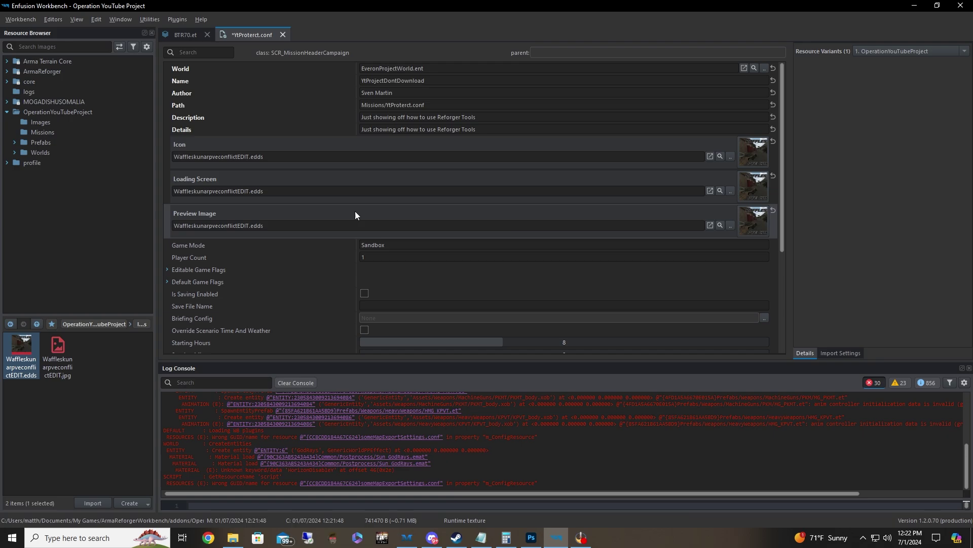
- Enter 'Campgain' as the Game Mode and start changing Player Count to 128
{"action": "left_click", "coordinate": [421, 245]}
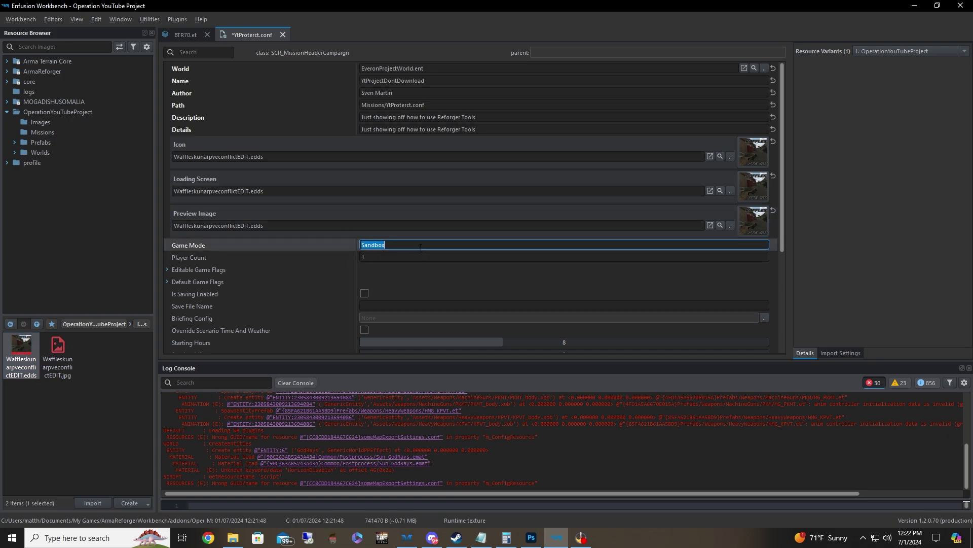
{"action": "type", "text": "Campgain"}
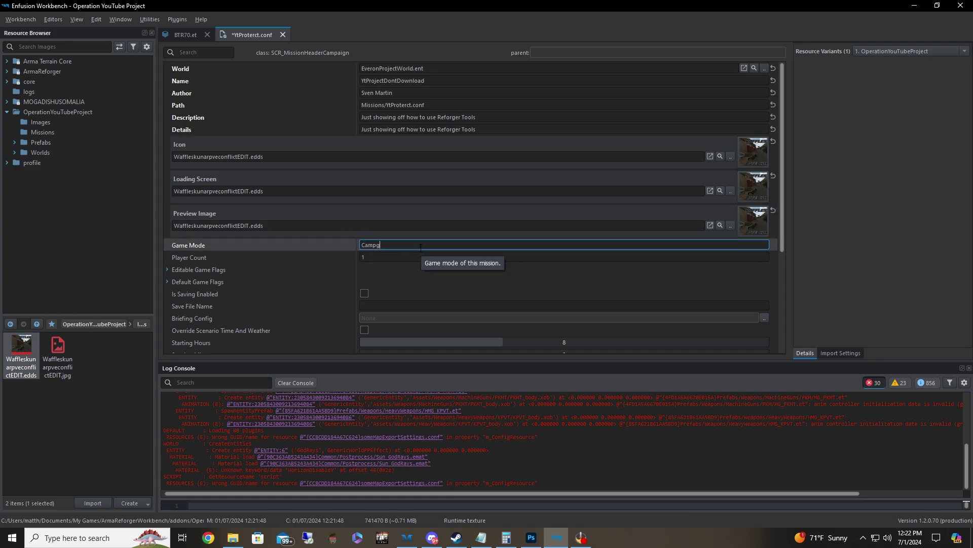
{"action": "left_click", "coordinate": [399, 257]}
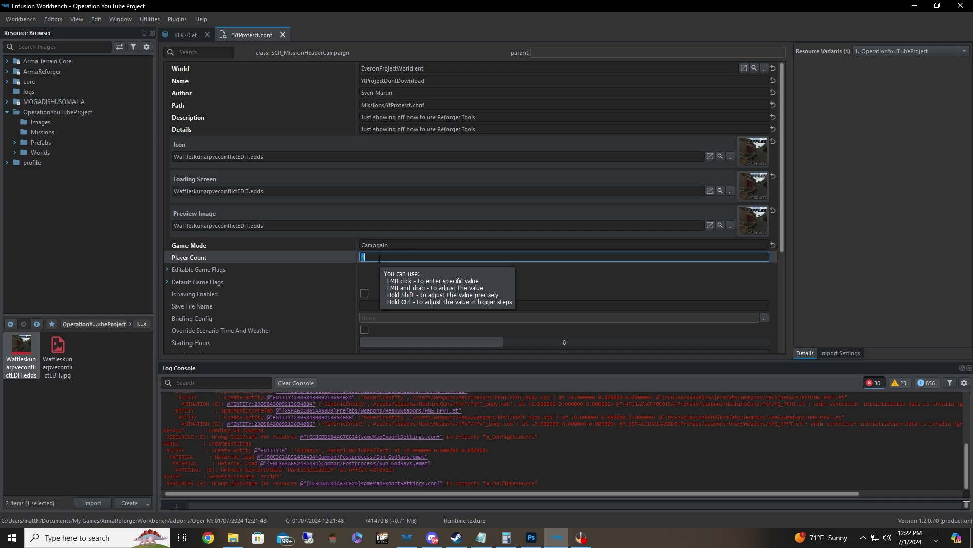
{"action": "type", "text": "128"}
{"action": "double_click", "coordinate": [378, 259]}
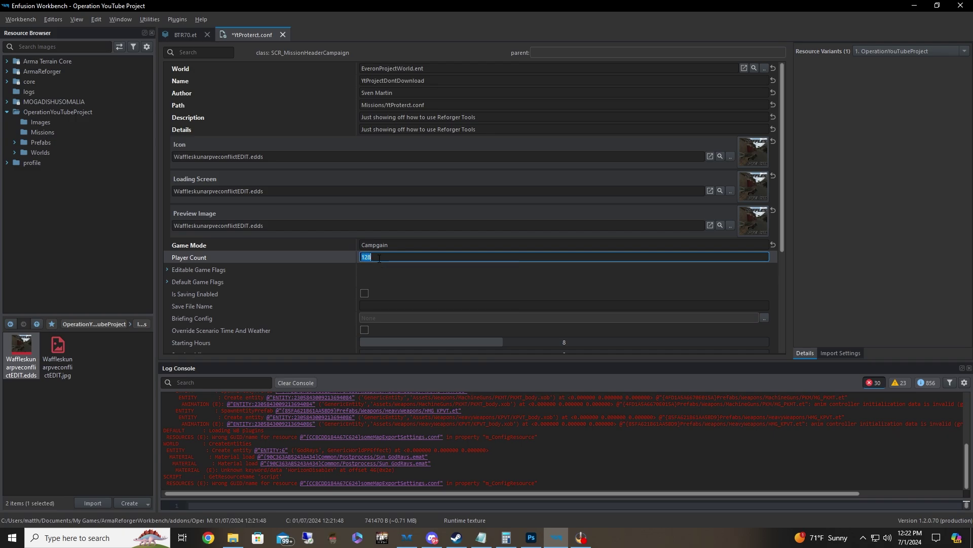
{"action": "type", "text": "40"}
{"action": "key", "text": "BackSpace"}
{"action": "key", "text": "BackSpace"}
- Finish Player Count 128 and enable the Spawn Vehicles, Spawn AI and Last editable flags
{"action": "type", "text": "128"}
{"action": "left_click", "coordinate": [166, 269]}
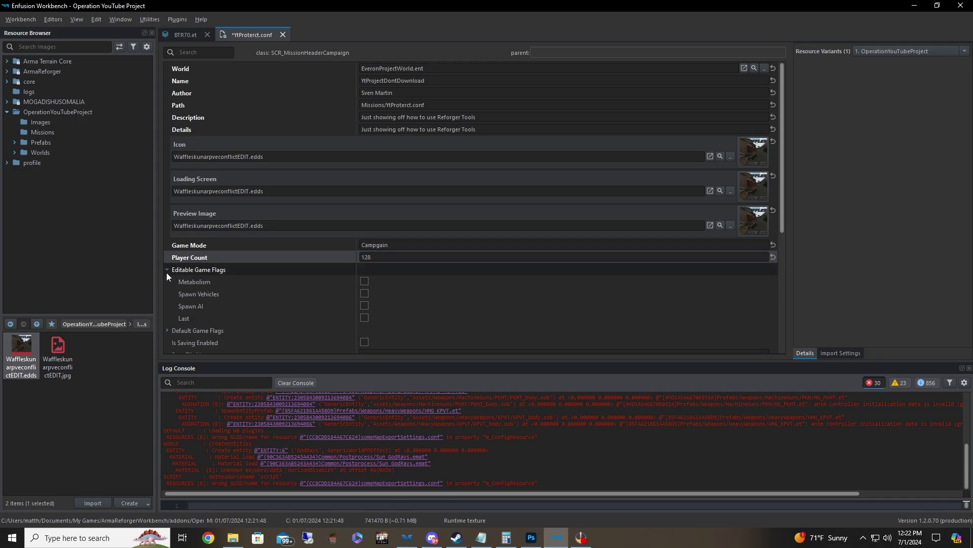
{"action": "scroll", "coordinate": [204, 272], "scroll_direction": "down", "scroll_amount": 1}
{"action": "scroll", "coordinate": [226, 230], "scroll_direction": "down", "scroll_amount": 1}
{"action": "scroll", "coordinate": [220, 230], "scroll_direction": "up", "scroll_amount": 1}
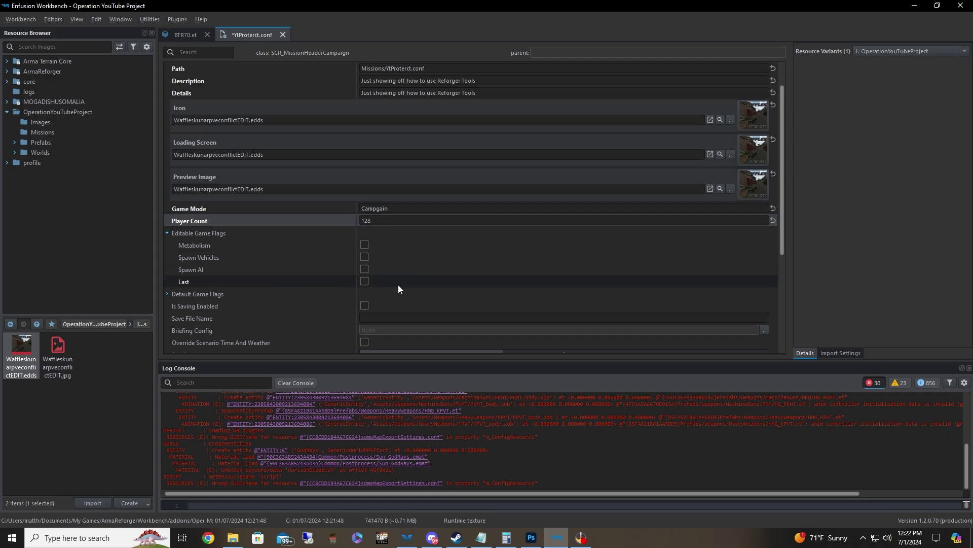
{"action": "left_click", "coordinate": [364, 257]}
{"action": "left_click", "coordinate": [364, 270]}
{"action": "left_click", "coordinate": [364, 281]}
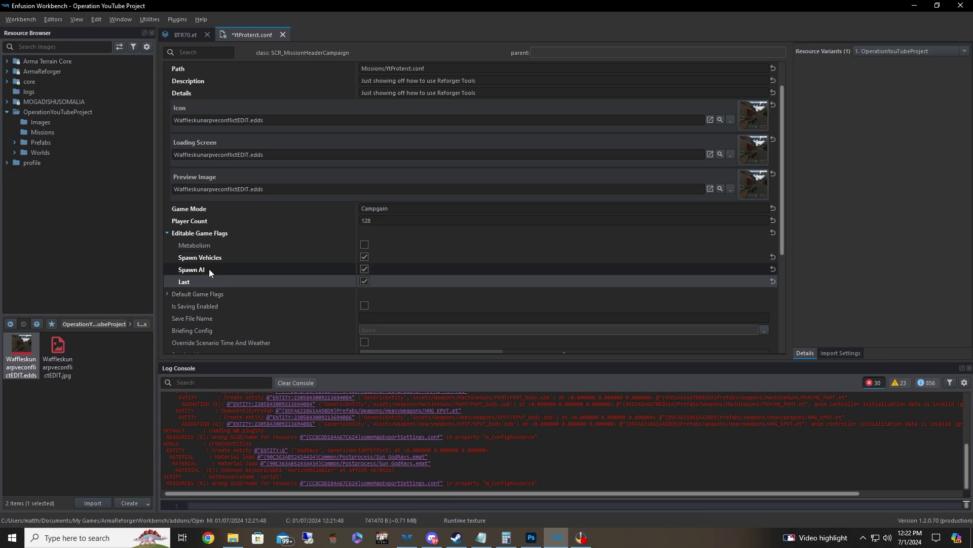
{"action": "left_click", "coordinate": [167, 233]}
- Enable the Last, Spawn AI and Spawn Vehicles default flags, and turn on Is Saving Enabled
{"action": "left_click", "coordinate": [167, 245]}
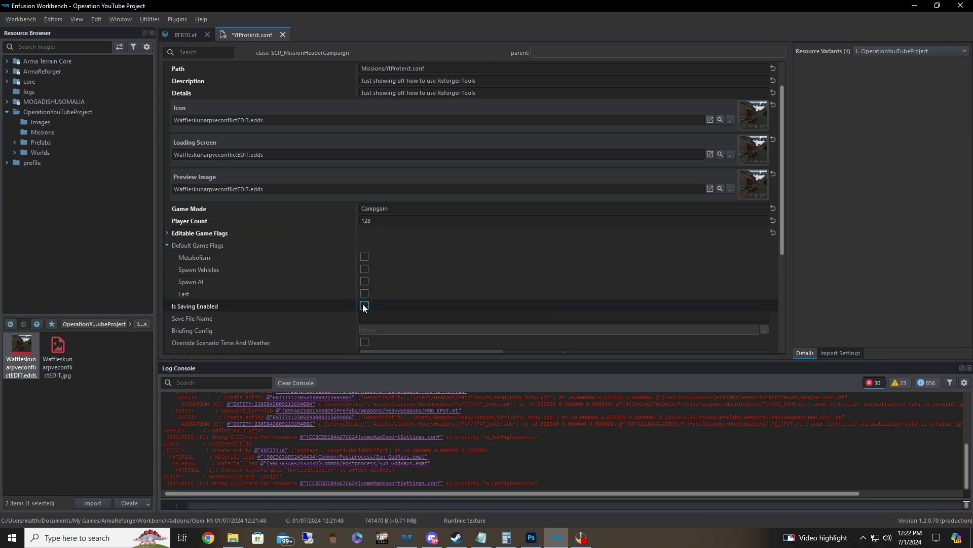
{"action": "left_click", "coordinate": [365, 294]}
{"action": "left_click", "coordinate": [365, 280]}
{"action": "left_click", "coordinate": [365, 269]}
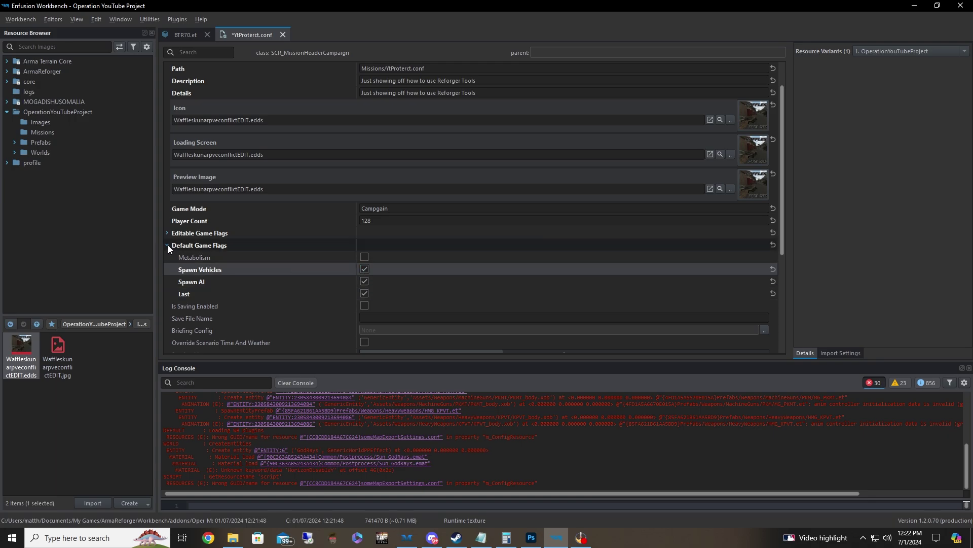
{"action": "left_click", "coordinate": [167, 245]}
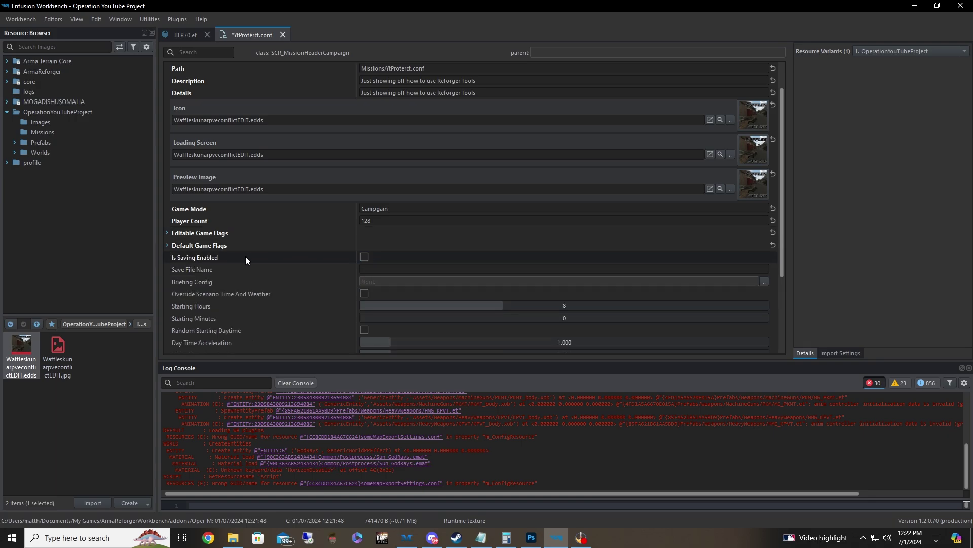
{"action": "left_click", "coordinate": [364, 257]}
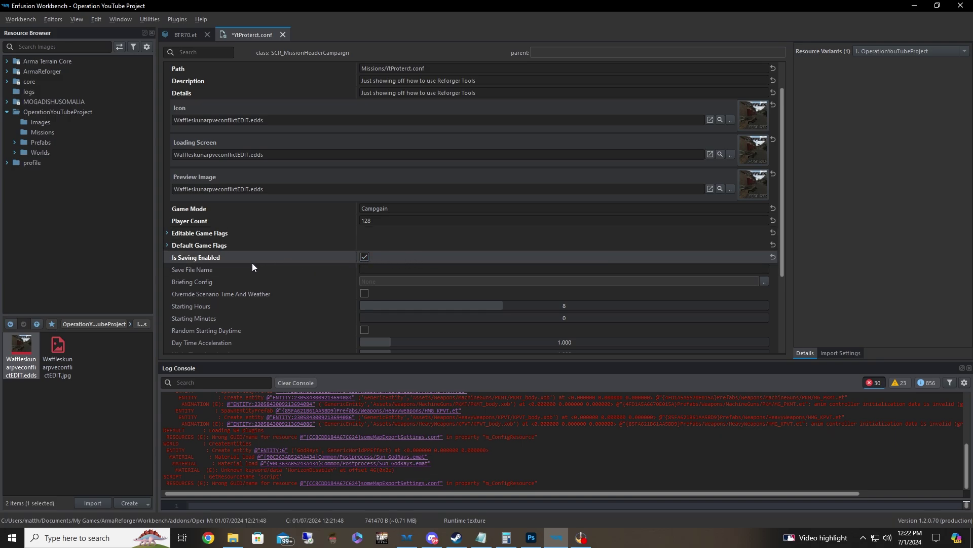
- Enter 'YtConflict' as the mission's Save File Name
{"action": "left_click", "coordinate": [403, 270]}
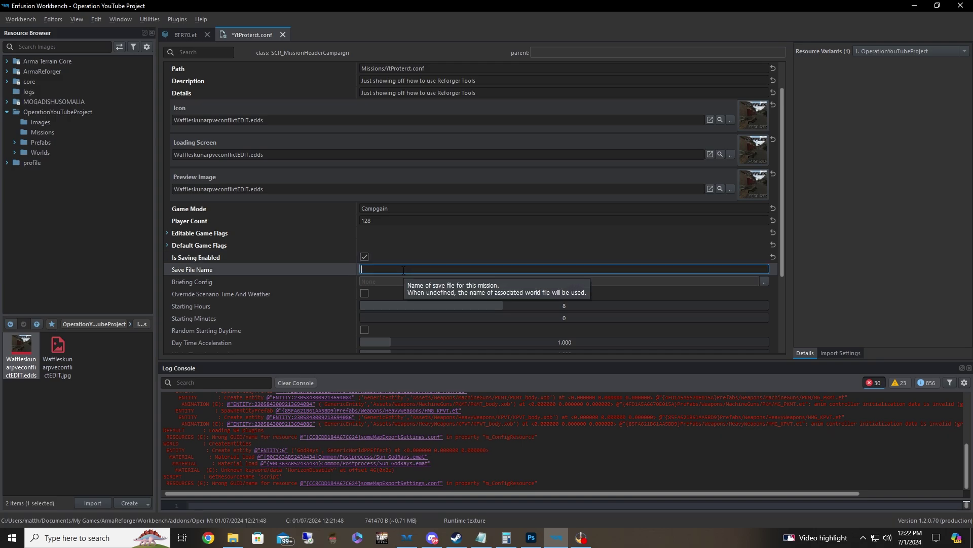
{"action": "type", "text": "YtConflict"}
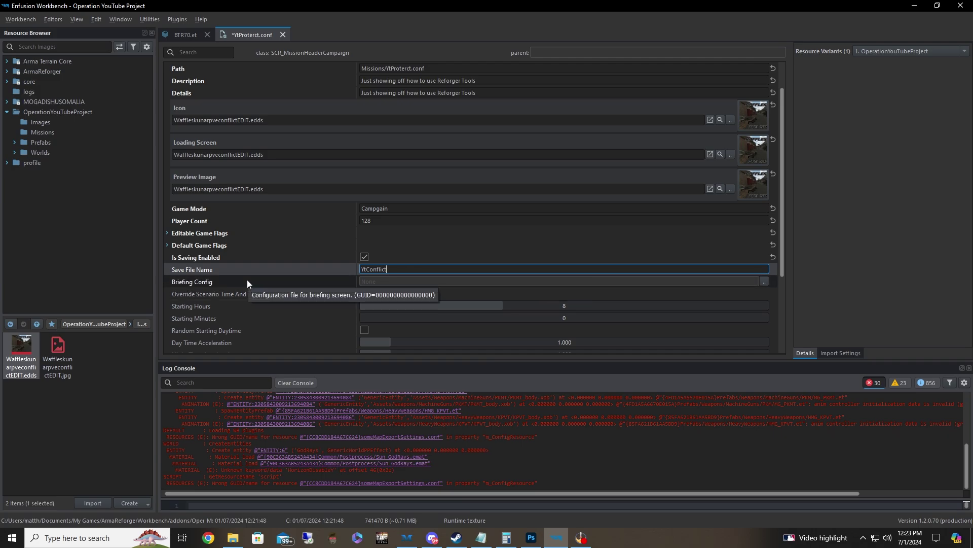
{"action": "scroll", "coordinate": [406, 294], "scroll_direction": "down", "scroll_amount": 4}
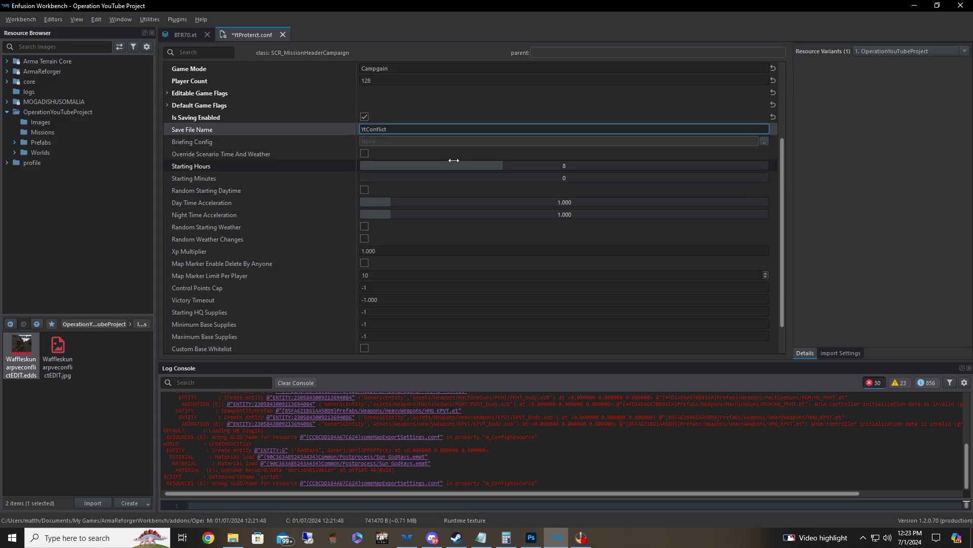
- Override time and weather: hour 15, random daytime, accelerations 4.5/12, random weather changes
{"action": "left_click", "coordinate": [365, 153]}
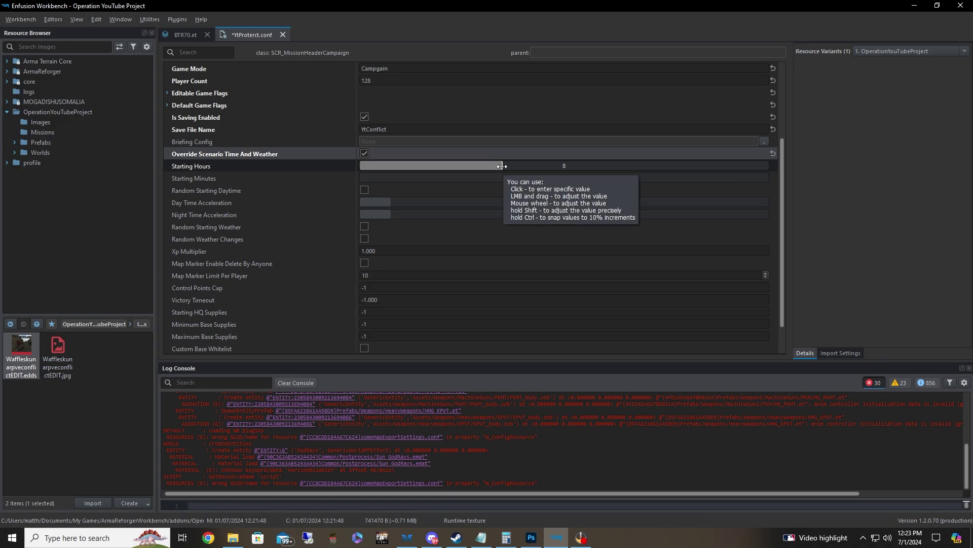
{"action": "left_click_drag", "start_coordinate": [501, 166], "coordinate": [625, 166]}
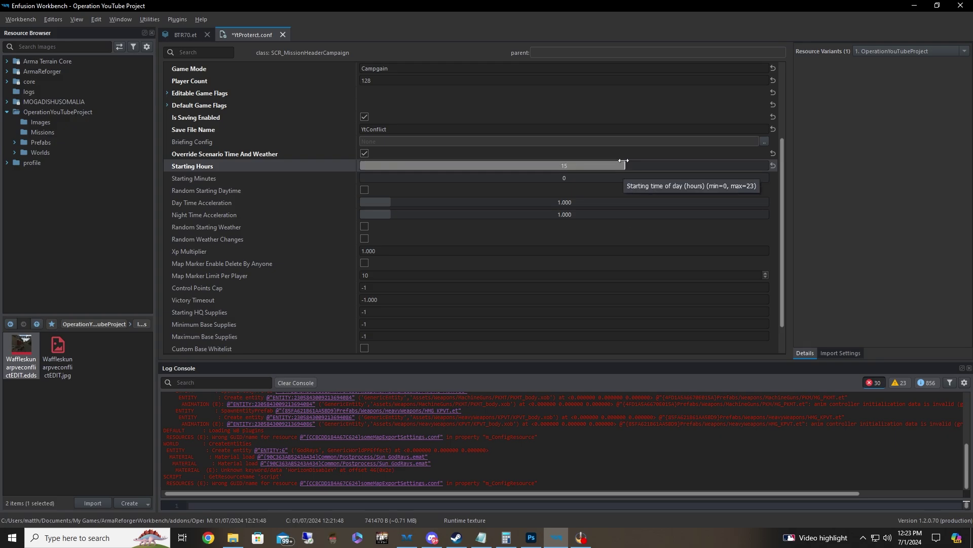
{"action": "left_click", "coordinate": [365, 190]}
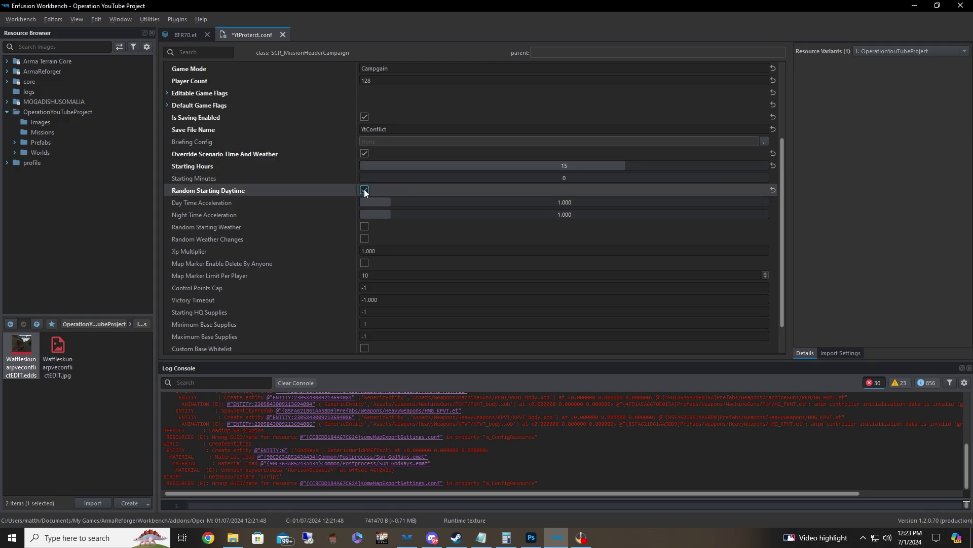
{"action": "left_click_drag", "start_coordinate": [396, 203], "coordinate": [512, 203]}
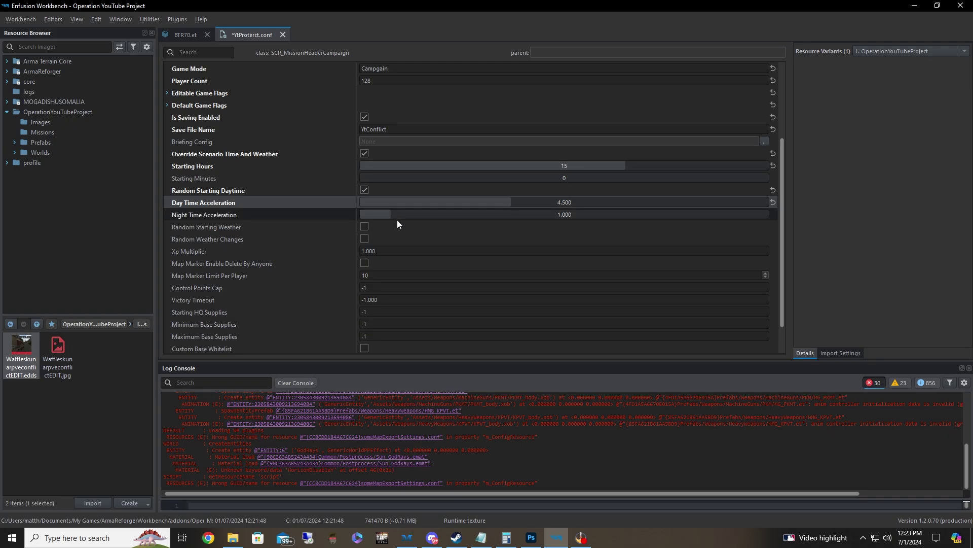
{"action": "left_click_drag", "start_coordinate": [397, 218], "coordinate": [770, 229]}
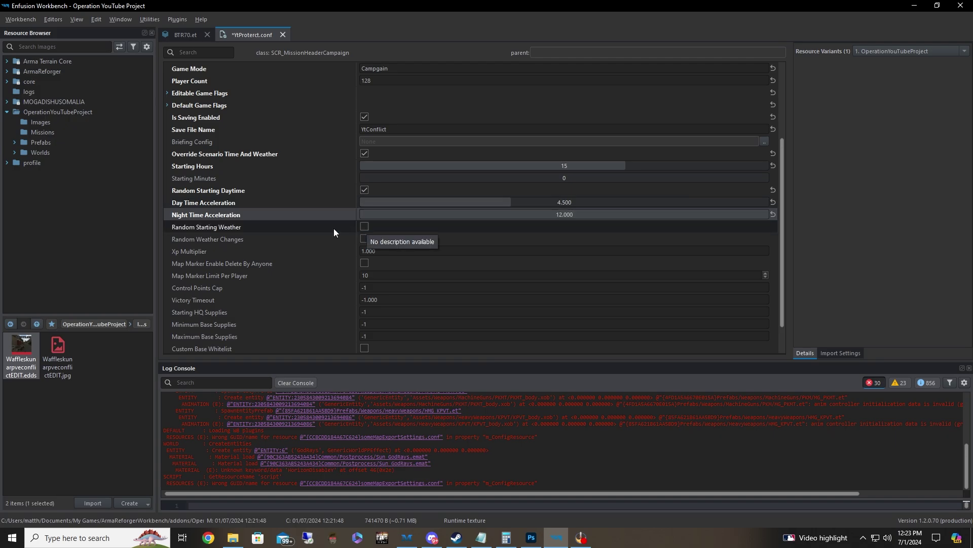
{"action": "left_click", "coordinate": [364, 227]}
{"action": "left_click", "coordinate": [365, 238]}
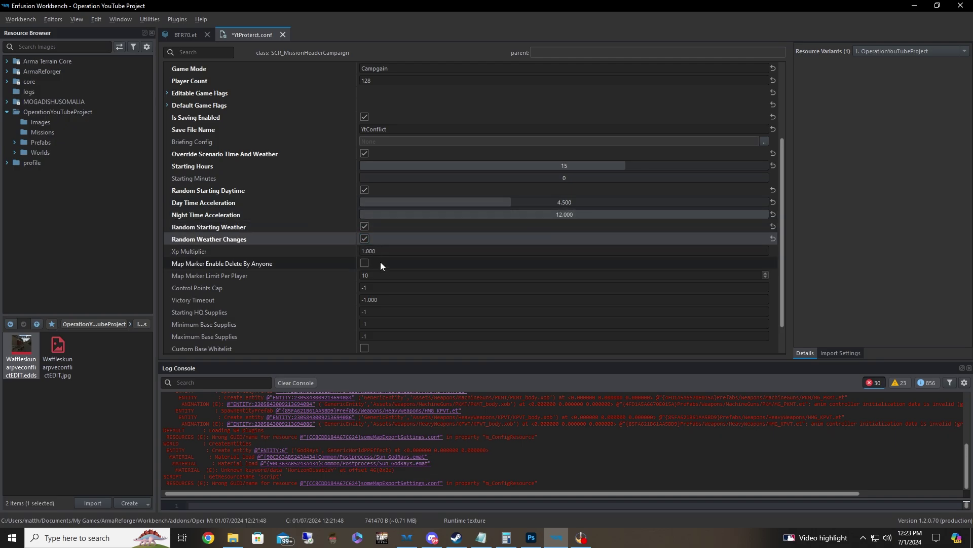
{"action": "left_click", "coordinate": [365, 226]}
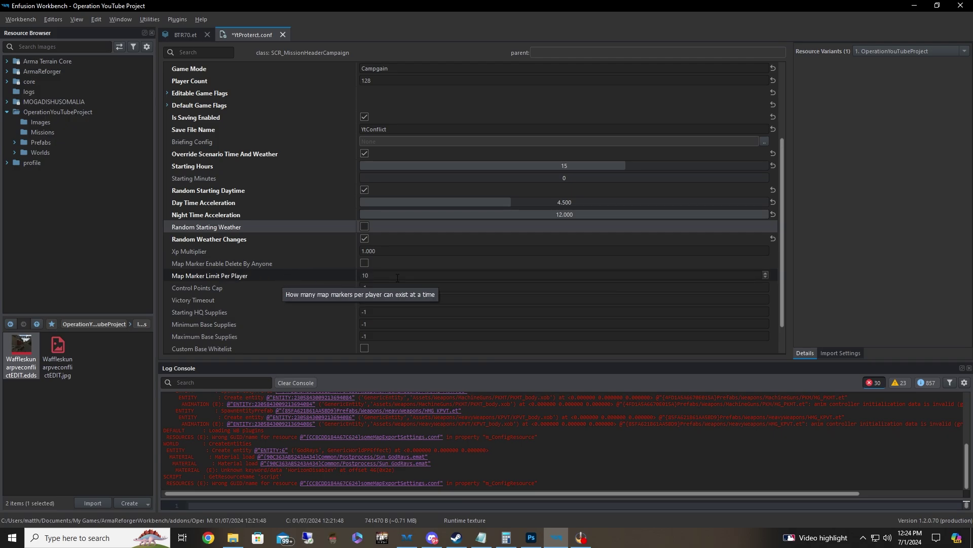
{"action": "scroll", "coordinate": [260, 288], "scroll_direction": "down", "scroll_amount": 1}
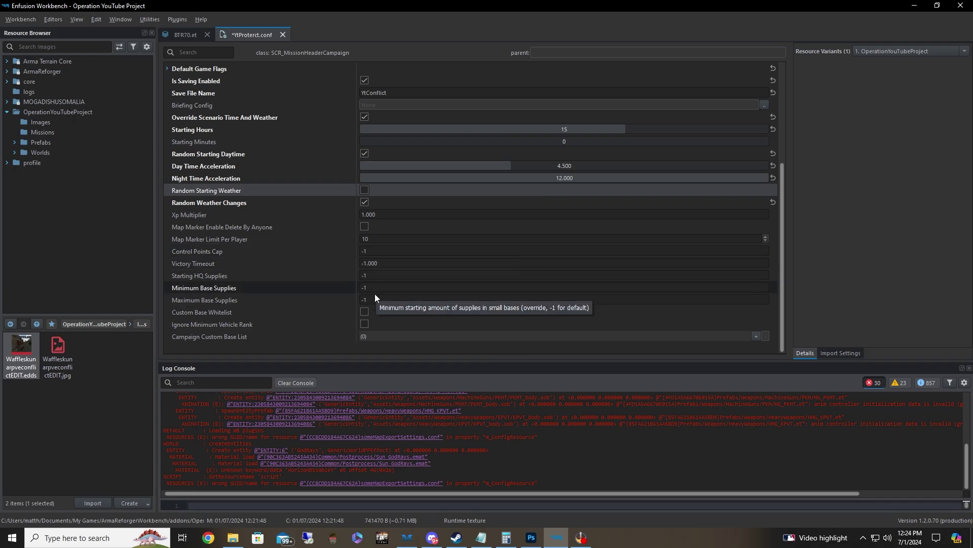
{"action": "left_click", "coordinate": [378, 250]}
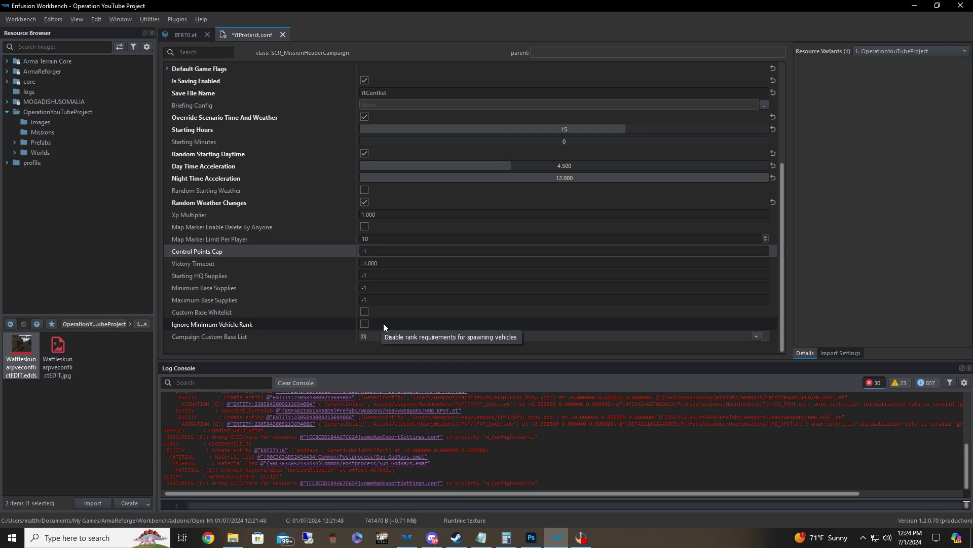
- Open the Missions folder and the Publish to Workshop form, then inspect the Project Name
{"action": "scroll", "coordinate": [409, 278], "scroll_direction": "up", "scroll_amount": 5}
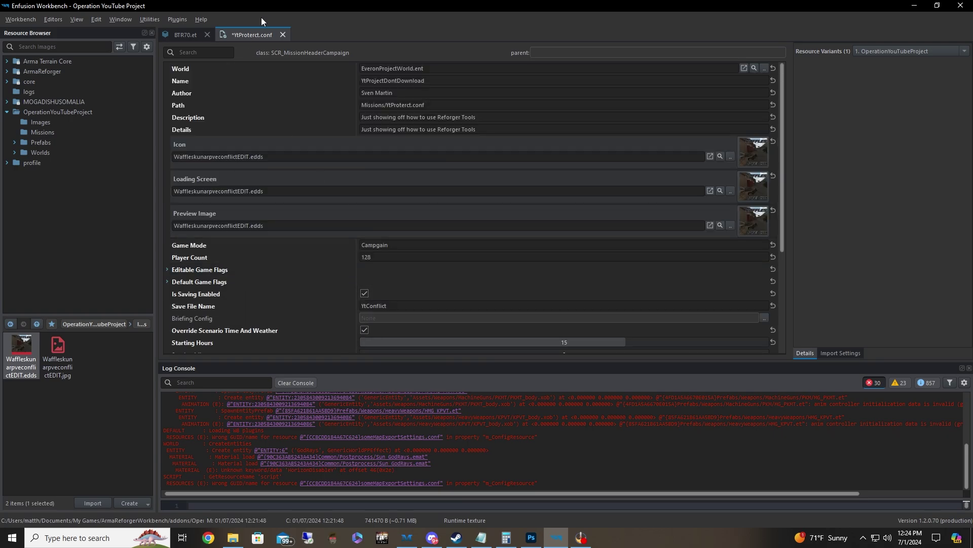
{"action": "left_click", "coordinate": [47, 131]}
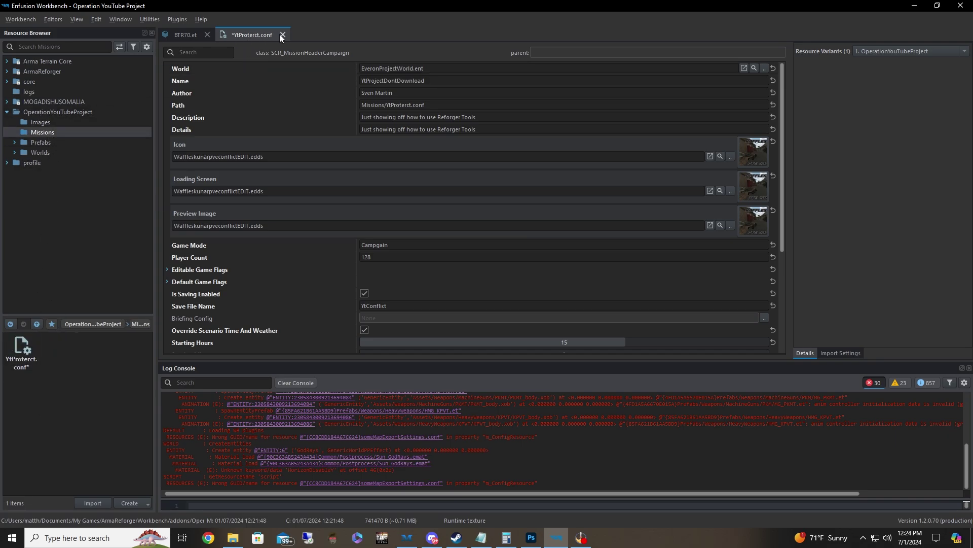
{"action": "left_click", "coordinate": [20, 19]}
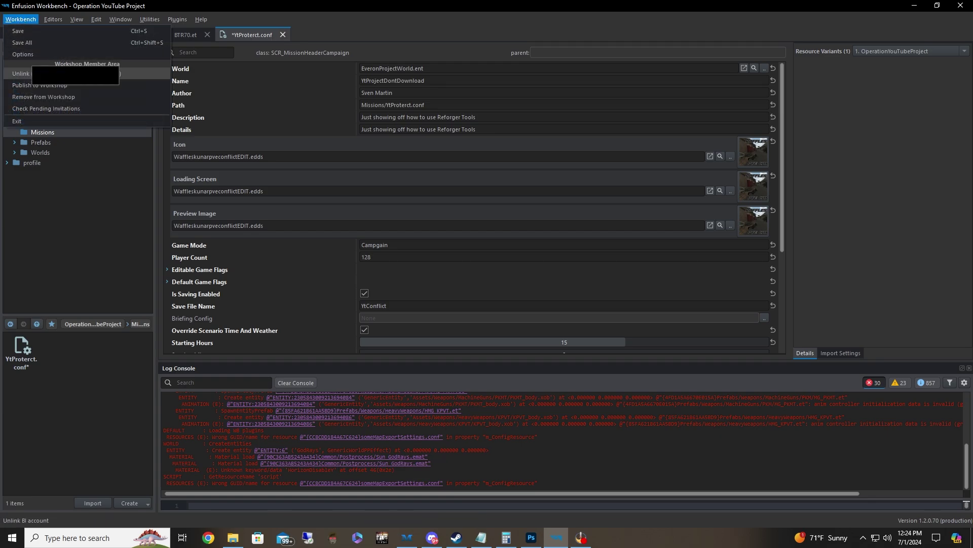
{"action": "left_click", "coordinate": [46, 85]}
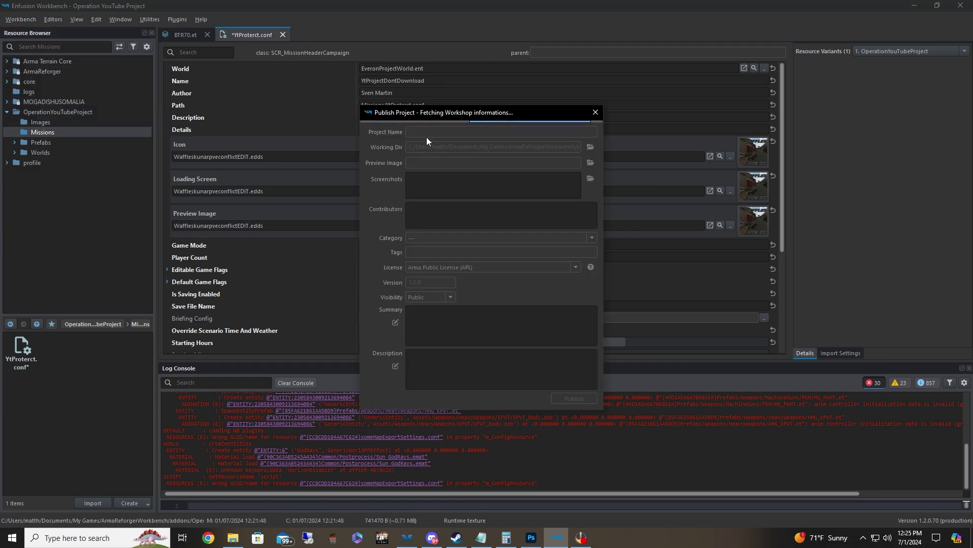
{"action": "left_click", "coordinate": [487, 130]}
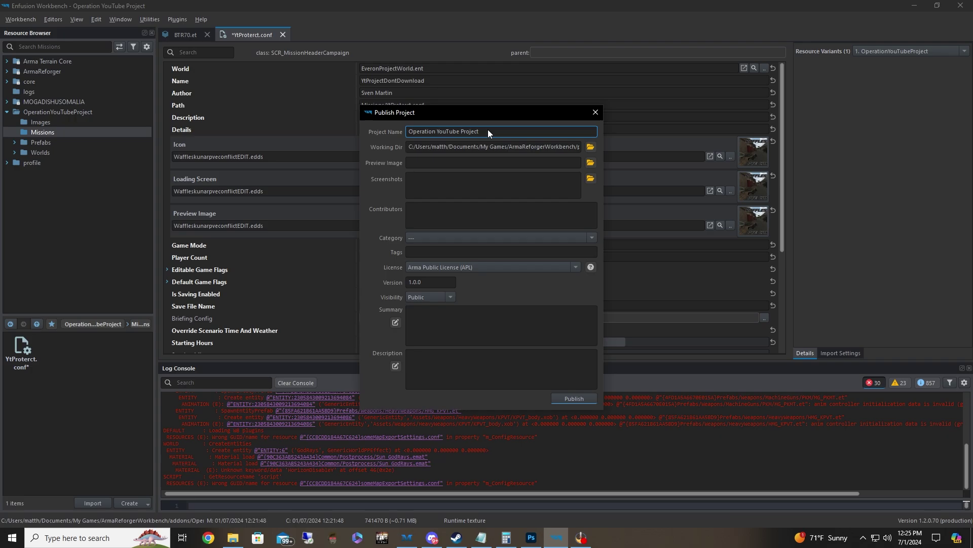
{"action": "double_click", "coordinate": [488, 131]}
{"action": "left_click_drag", "start_coordinate": [448, 113], "coordinate": [529, 95]}
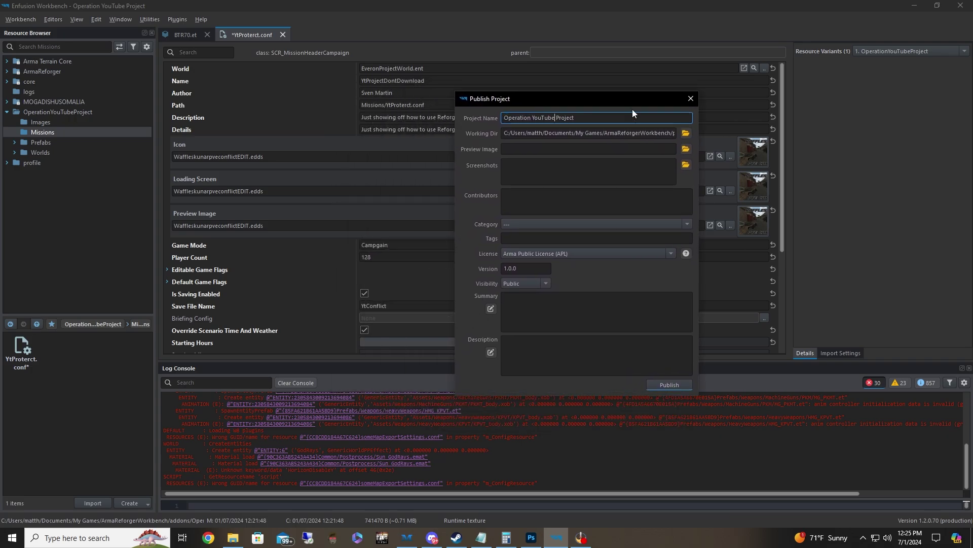
{"action": "left_click_drag", "start_coordinate": [610, 94], "coordinate": [606, 92]}
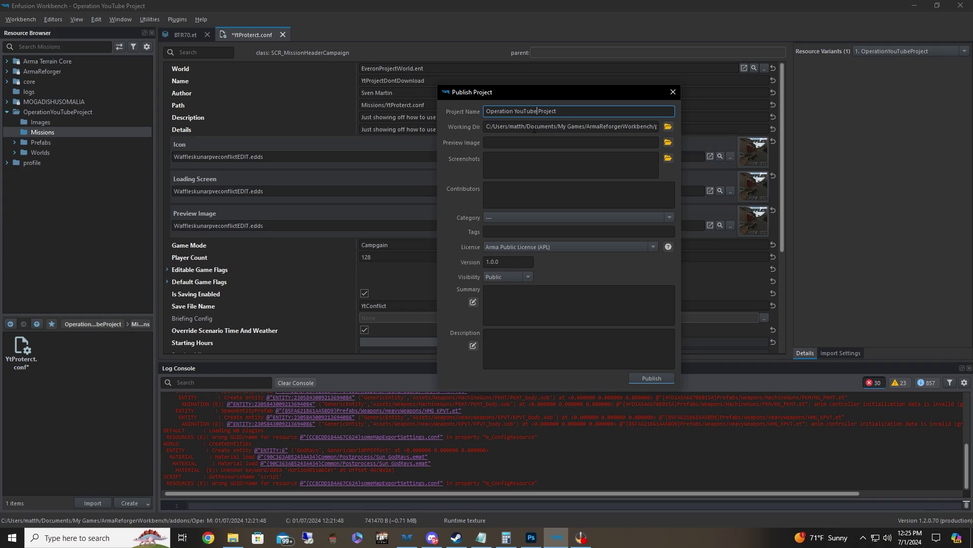
- Review the Working Dir and Preview Image fields, close the form, and open Images
{"action": "left_click_drag", "start_coordinate": [658, 127], "coordinate": [566, 127]}
{"action": "left_click", "coordinate": [580, 126]}
{"action": "left_click_drag", "start_coordinate": [515, 127], "coordinate": [658, 126]}
{"action": "left_click", "coordinate": [633, 127]}
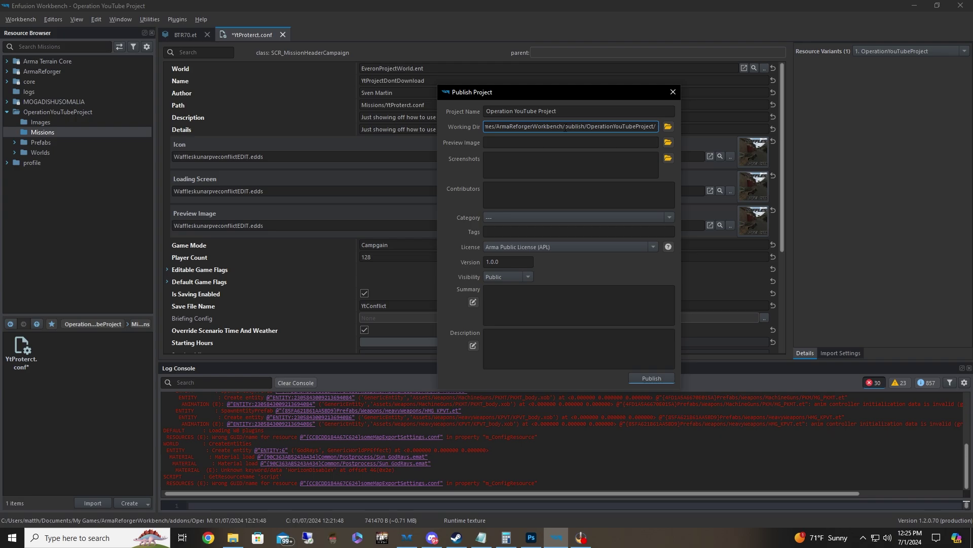
{"action": "left_click", "coordinate": [567, 141]}
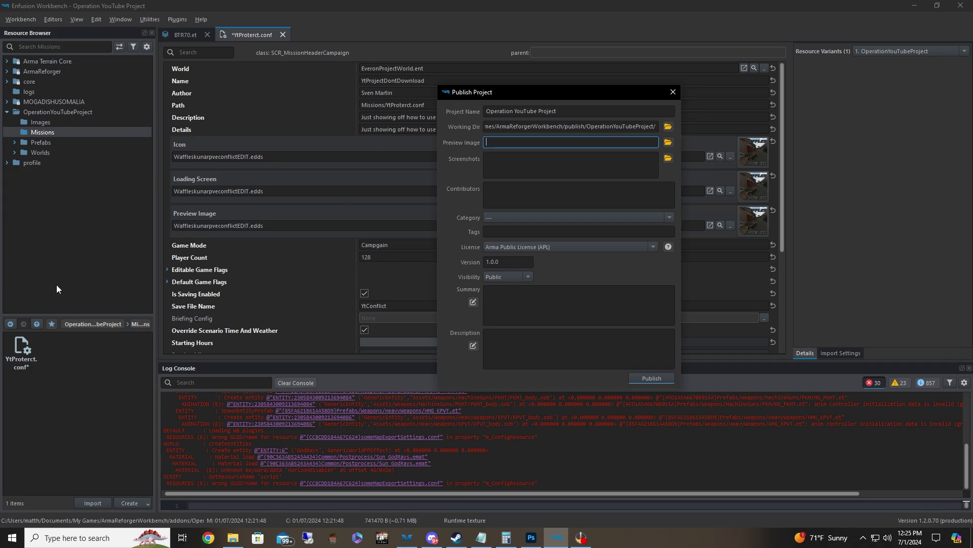
{"action": "left_click", "coordinate": [674, 92]}
{"action": "left_click", "coordinate": [41, 121]}
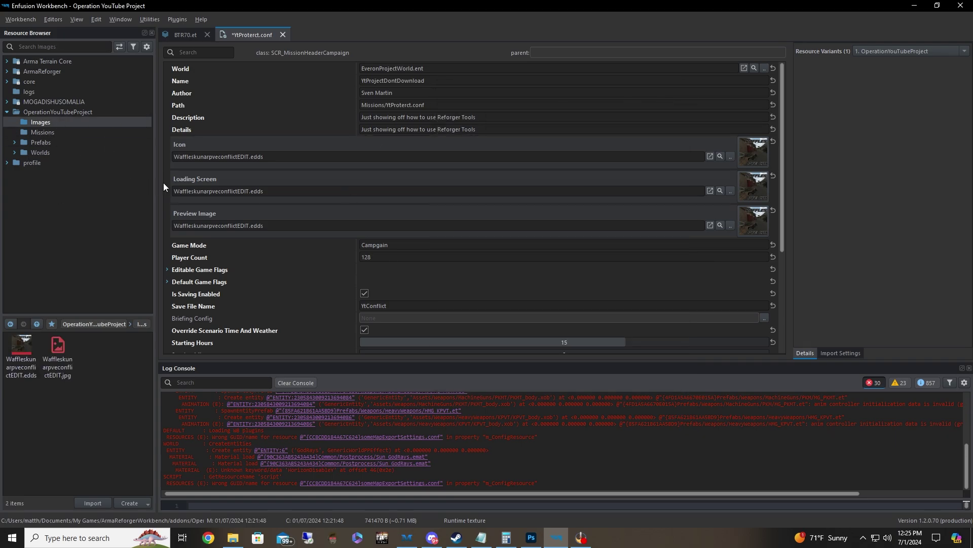
- Reopen Publish to Workshop, browse for a preview image, and cancel without choosing one
{"action": "left_click", "coordinate": [23, 19]}
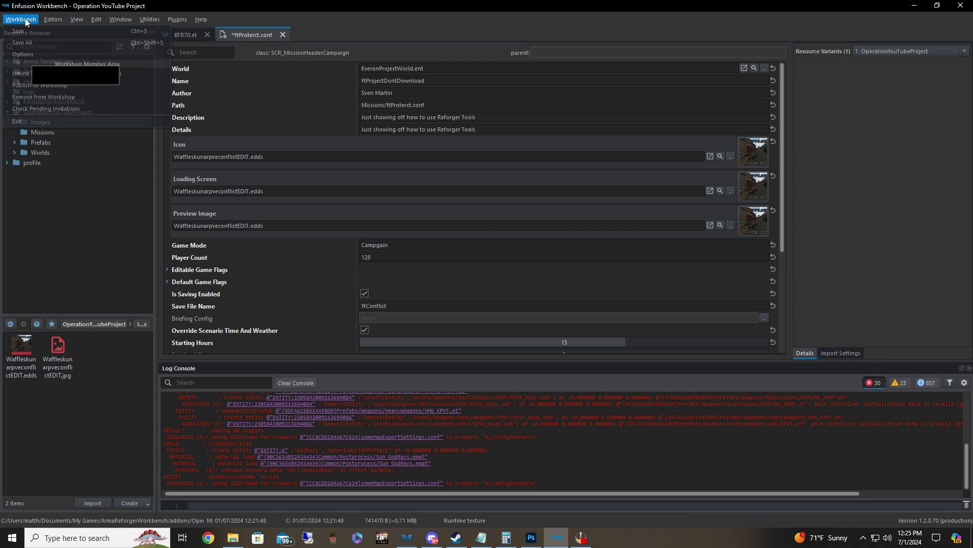
{"action": "left_click", "coordinate": [36, 85]}
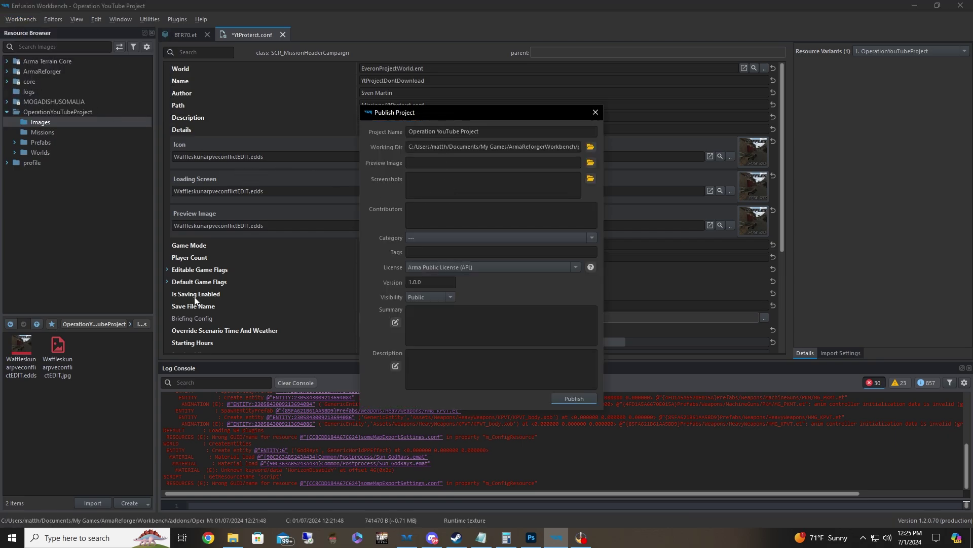
{"action": "left_click", "coordinate": [467, 160]}
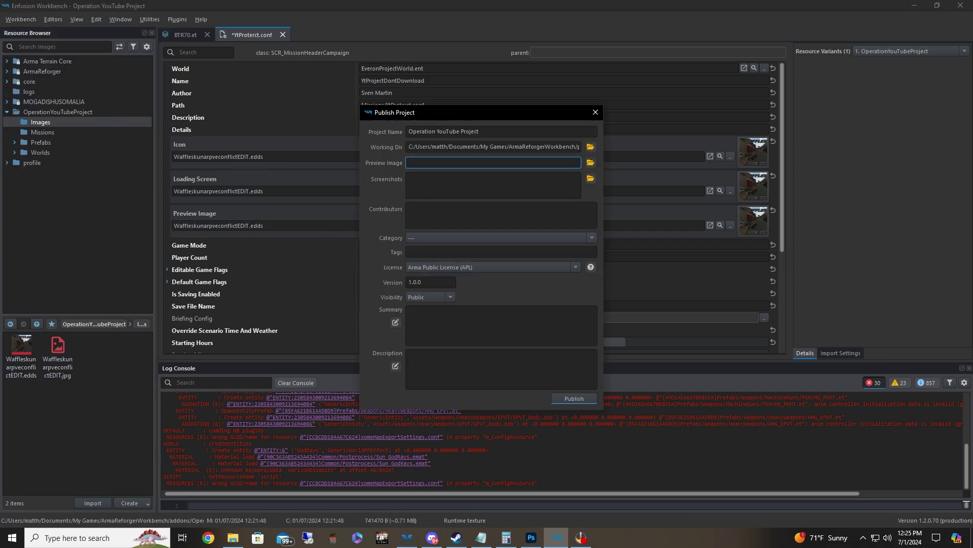
{"action": "left_click", "coordinate": [591, 163]}
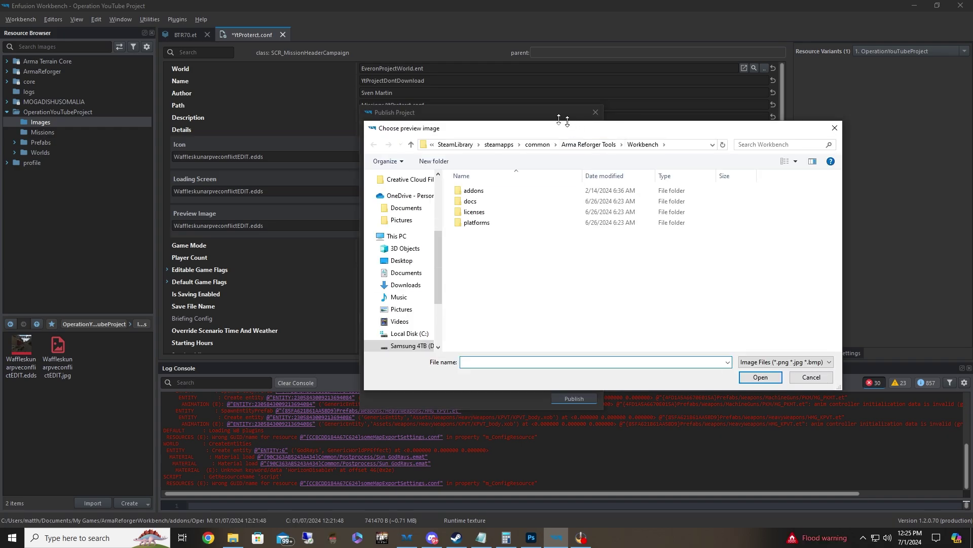
{"action": "left_click_drag", "start_coordinate": [538, 117], "coordinate": [369, 95]}
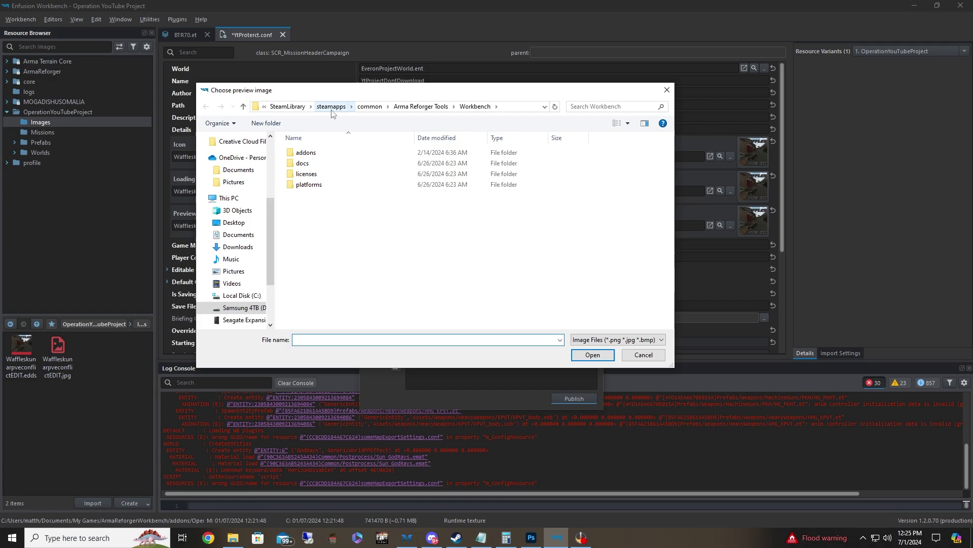
{"action": "left_click", "coordinate": [667, 90]}
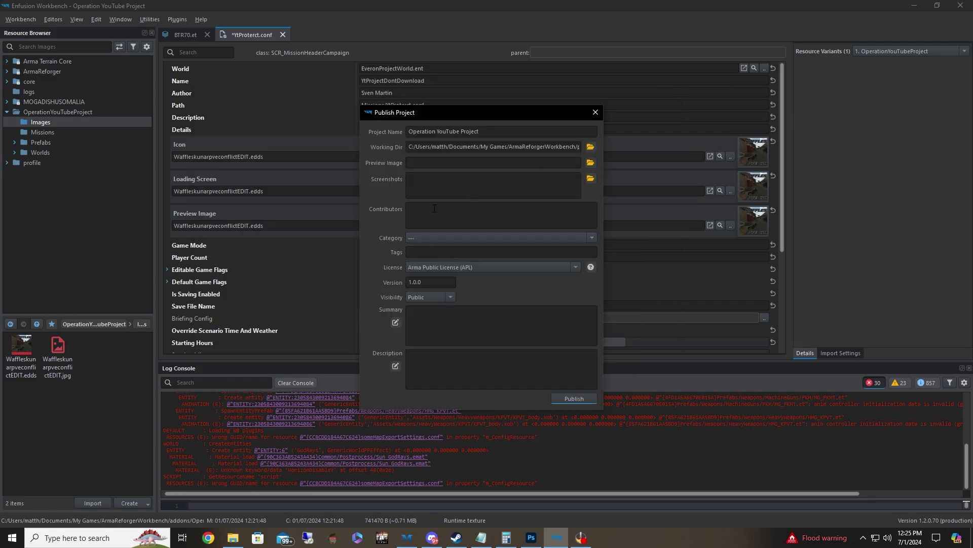
- Set the Workshop Category to SCENARIOS_MP and SCENARIOS_SP
{"action": "left_click", "coordinate": [415, 238]}
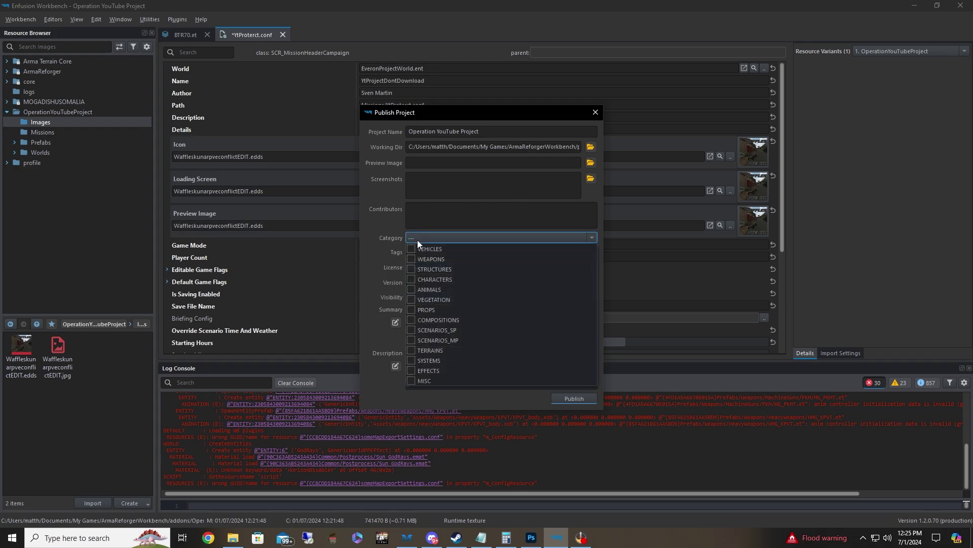
{"action": "left_click", "coordinate": [411, 339]}
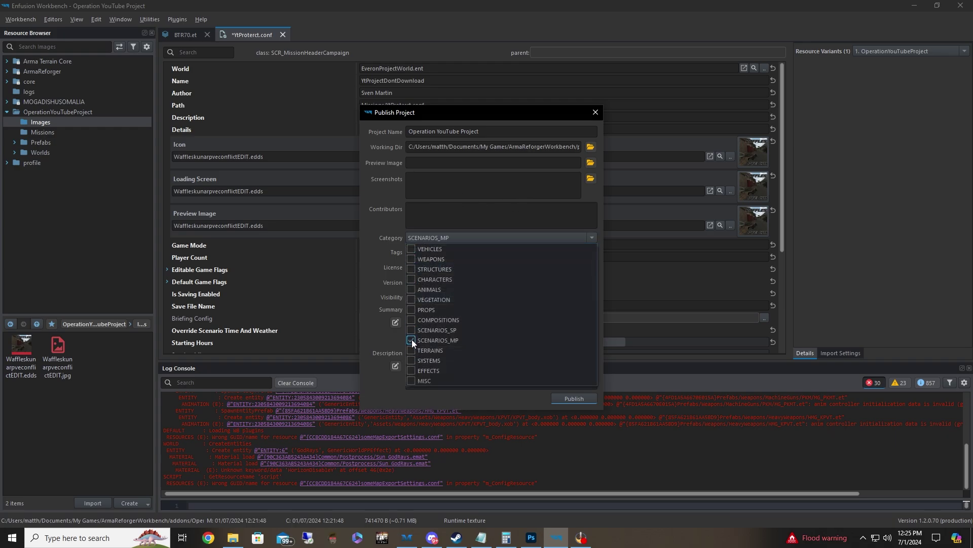
{"action": "left_click", "coordinate": [411, 330]}
- Add tags CONFLICT, PVE, COOP and the summary 'Project to help people learn. Yay'
{"action": "left_click", "coordinate": [411, 371]}
{"action": "left_click", "coordinate": [411, 370]}
{"action": "left_click", "coordinate": [536, 238]}
{"action": "left_click", "coordinate": [509, 252]}
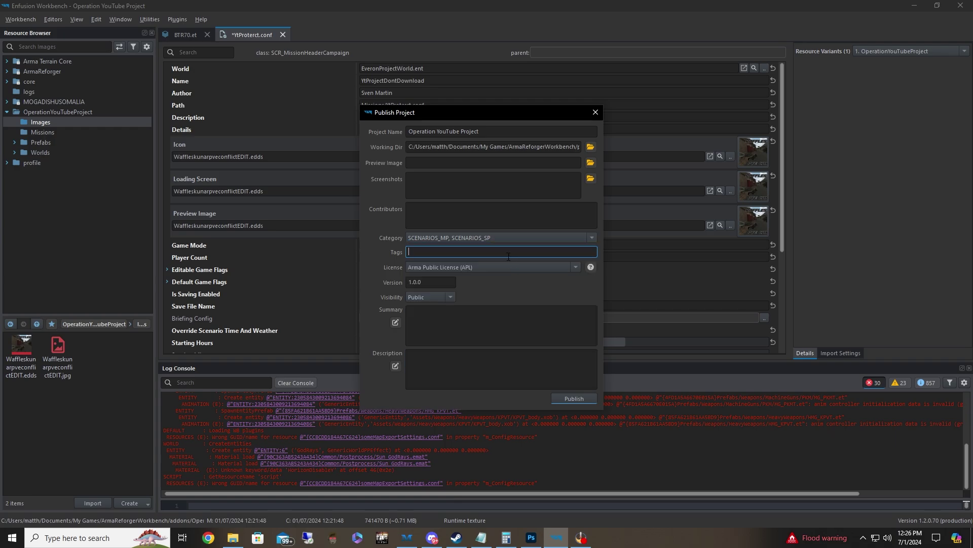
{"action": "type", "text": "CONFLICT, PVE, COOP"}
{"action": "left_click", "coordinate": [474, 314]}
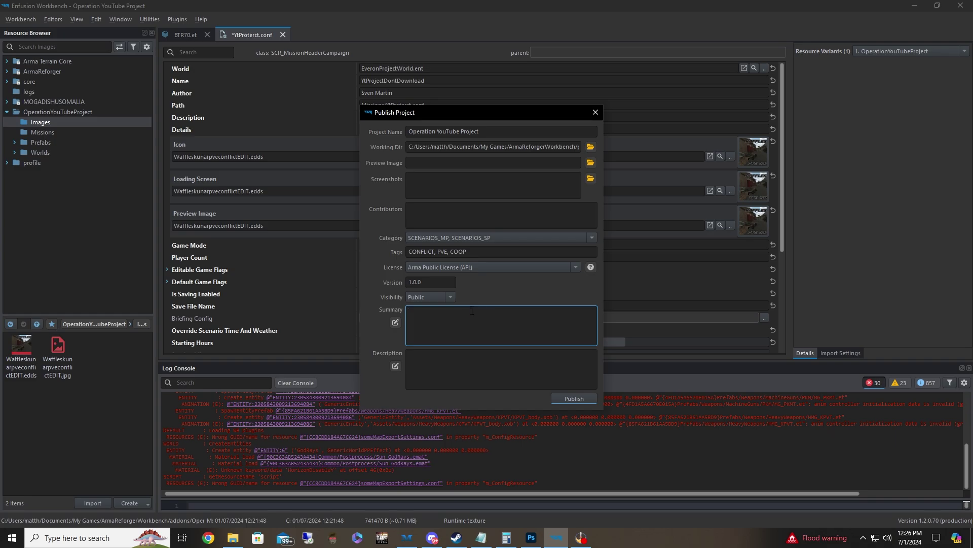
{"action": "type", "text": "Project to help people learn. Yay"}
- Write the description 'Just some points put down at random… Don't download me'
{"action": "left_click", "coordinate": [431, 374]}
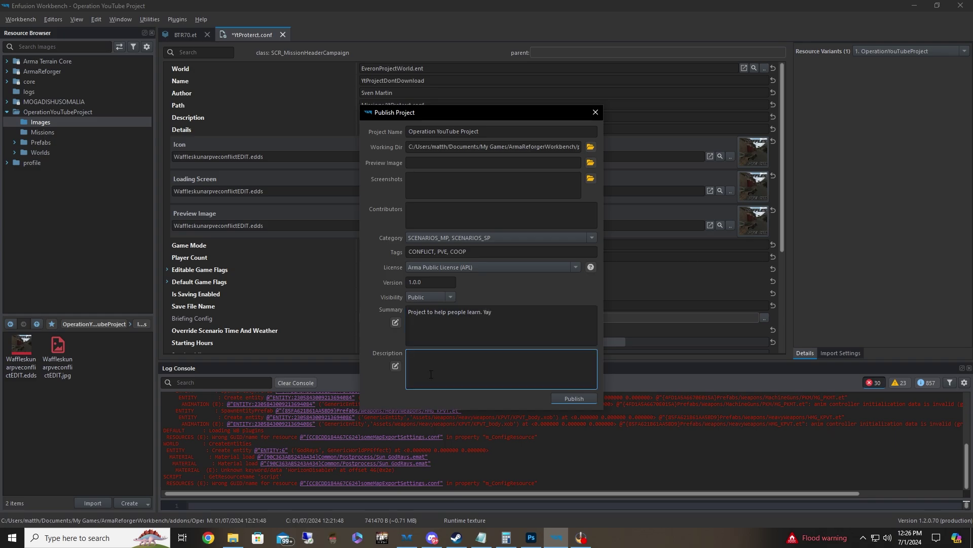
{"action": "type", "text": "Just some points put down at ron"}
{"action": "key", "text": "BackSpace"}
{"action": "type", "text": "andom becuase I was too lazy to do somethi"}
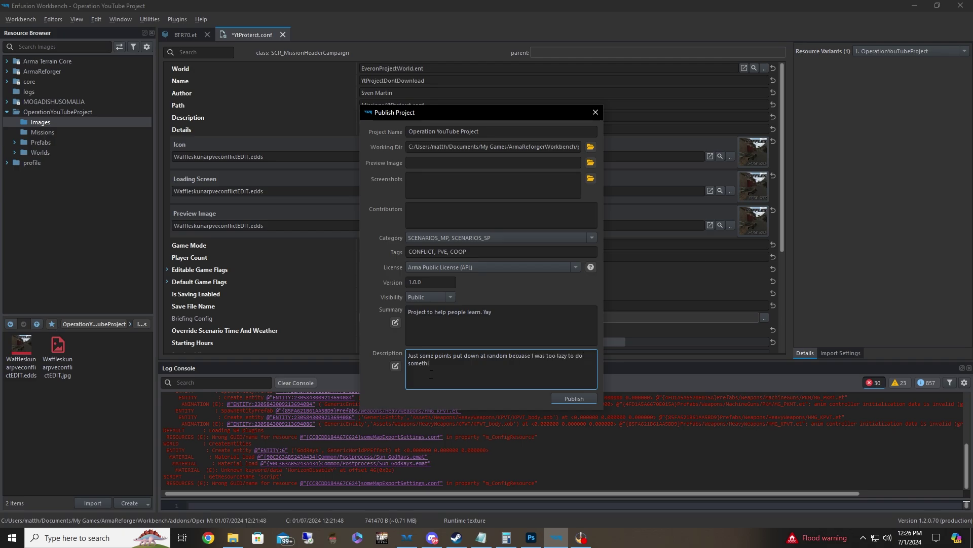
{"action": "type", "text": "ng fiu"}
{"action": "key", "text": "BackSpace"}
{"action": "key", "text": "BackSpace"}
{"action": "type", "text": "uper interestin"}
{"action": "type", "text": "g./"}
{"action": "type", "text": " Don't download me"}
{"action": "key", "text": "ctrl+a"}
{"action": "left_click", "coordinate": [465, 367]}
{"action": "left_click_drag", "start_coordinate": [559, 366], "coordinate": [458, 349]}
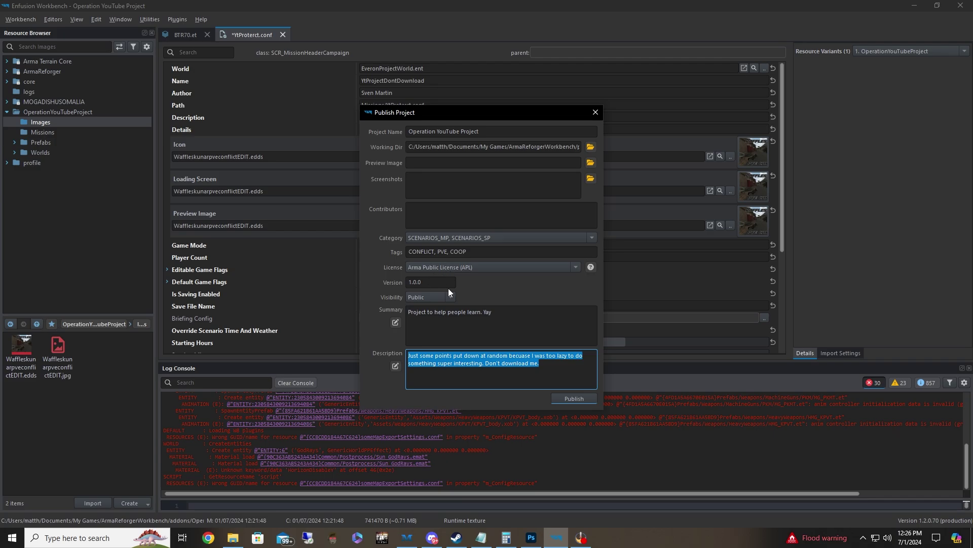
{"action": "left_click", "coordinate": [527, 363]}
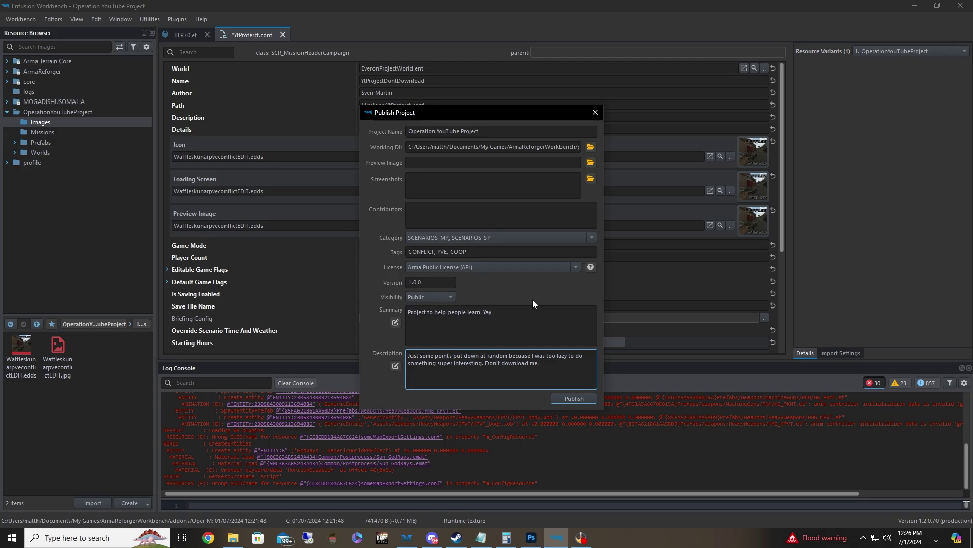
{"action": "left_click", "coordinate": [520, 287]}
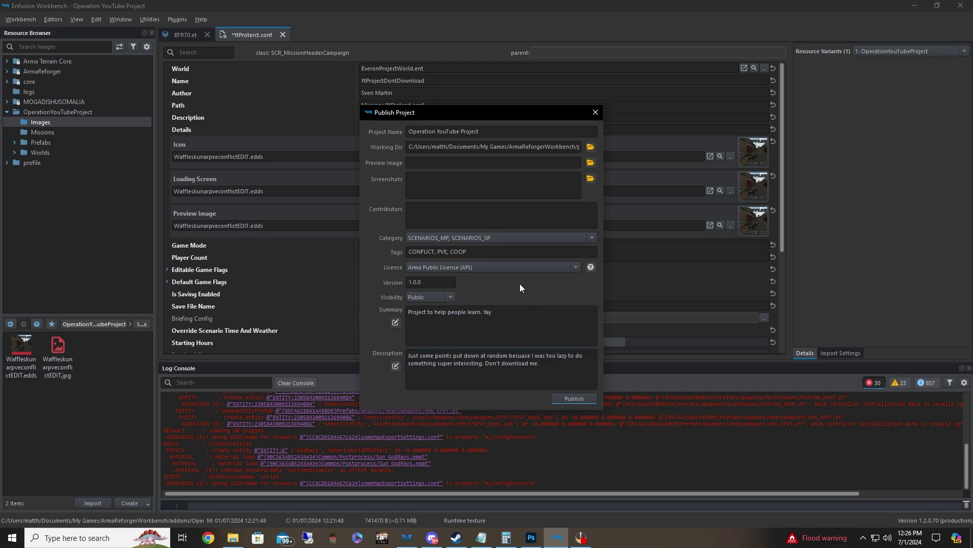
- Close Publish Project, show the Worlds folder contents, and collapse OperationYouTubeProject
{"action": "left_click", "coordinate": [596, 112]}
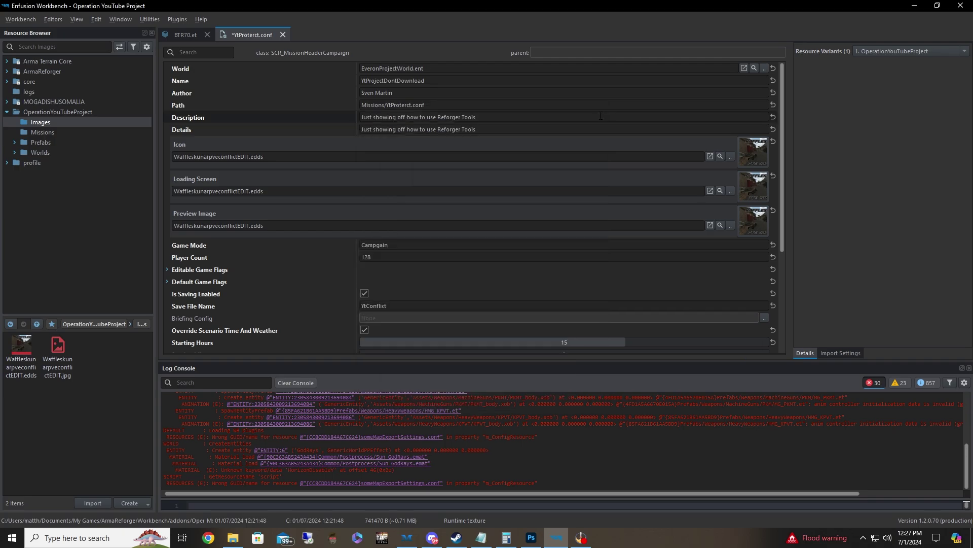
{"action": "scroll", "coordinate": [448, 281], "scroll_direction": "down", "scroll_amount": 5}
{"action": "scroll", "coordinate": [448, 281], "scroll_direction": "up", "scroll_amount": 5}
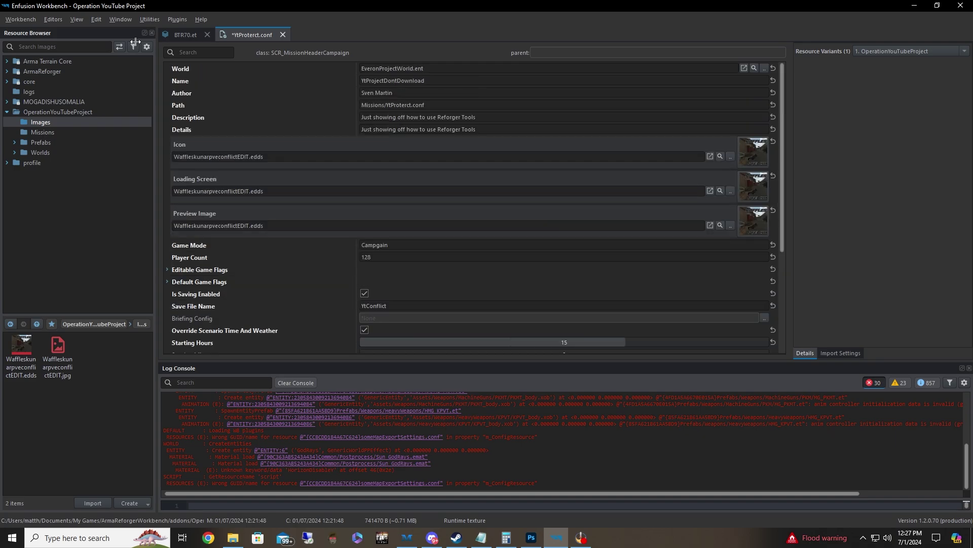
{"action": "left_click", "coordinate": [13, 114]}
{"action": "left_click", "coordinate": [74, 153]}
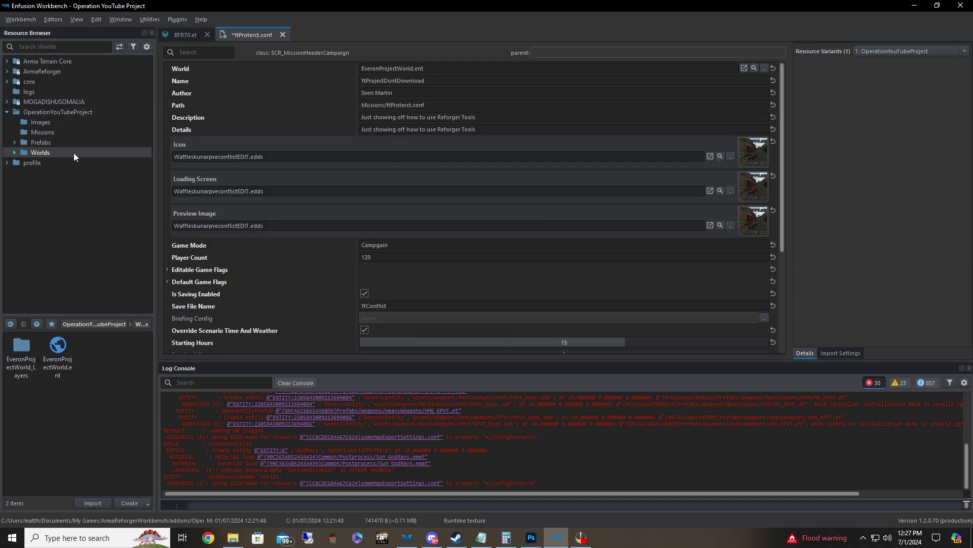
{"action": "left_click", "coordinate": [7, 112]}
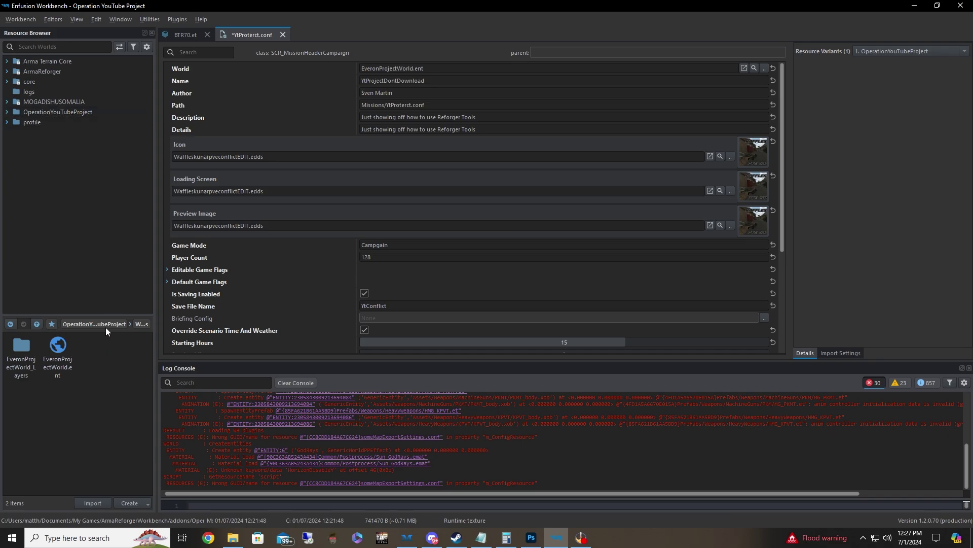